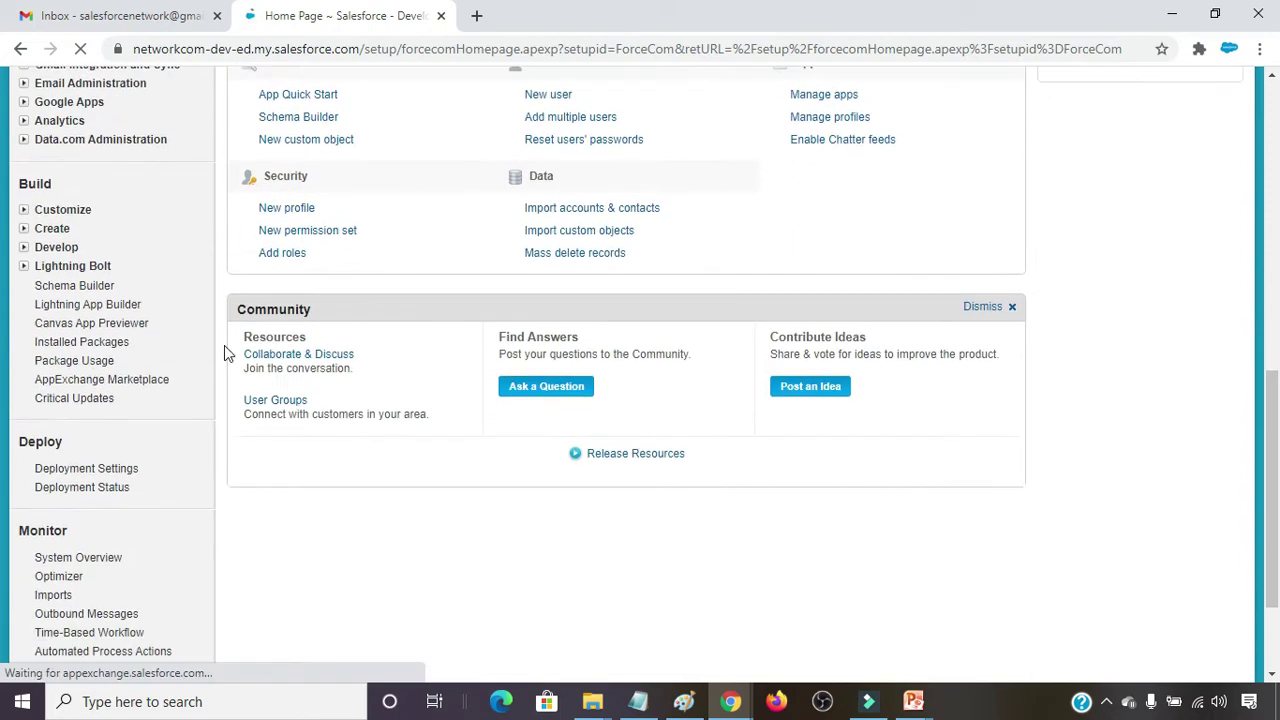
Open the Approval Processes setup page and list the approval processes for the Account object.
click(24, 228)
click(47, 470)
scroll(183, 495, down, 2)
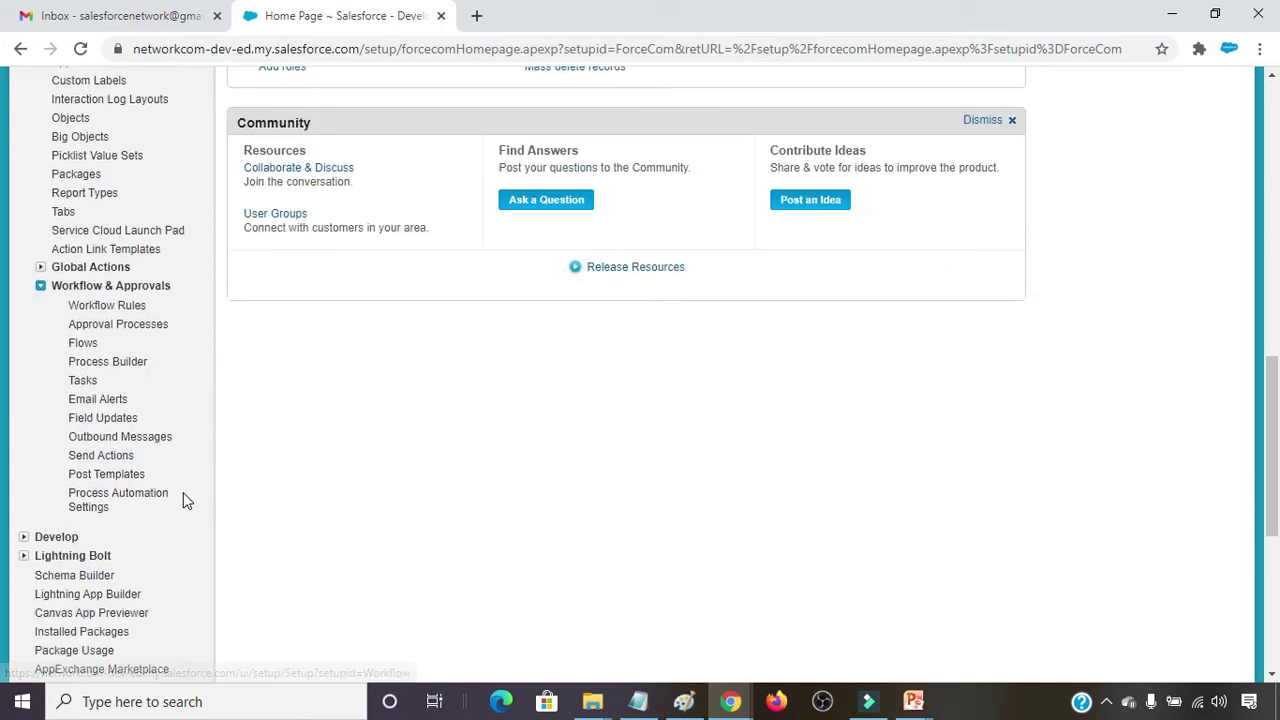
click(112, 323)
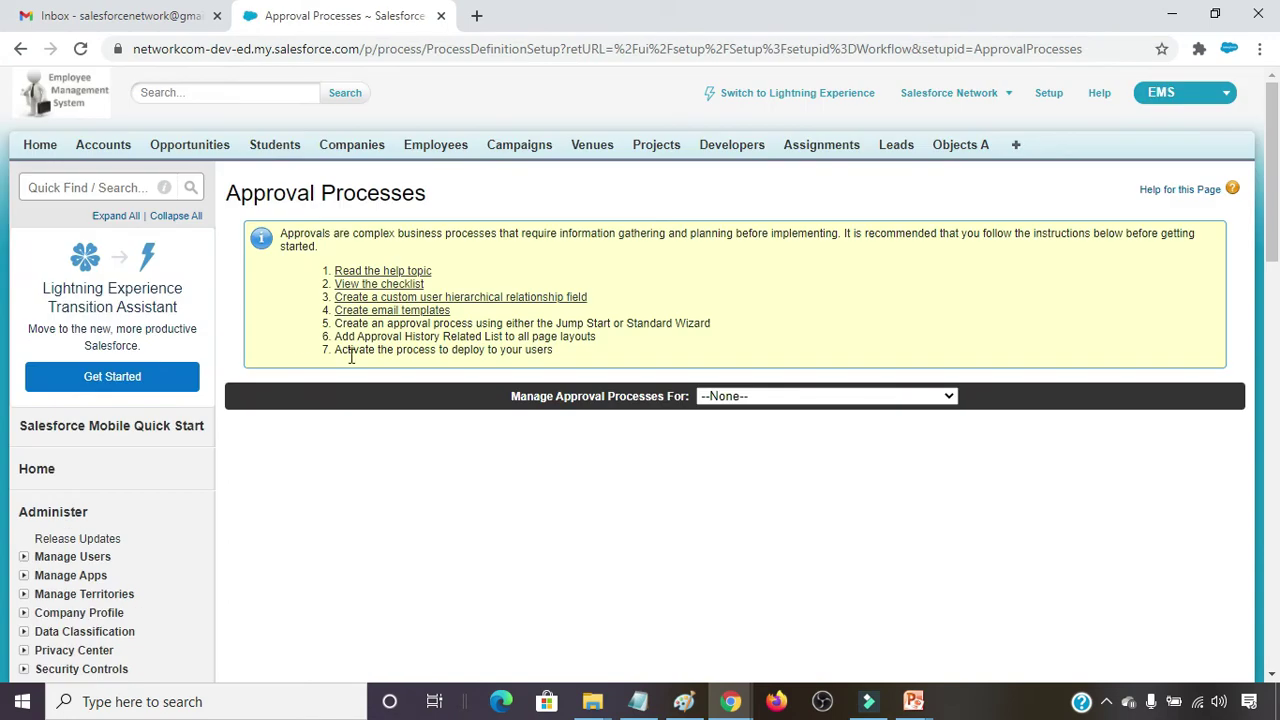
click(799, 400)
click(728, 98)
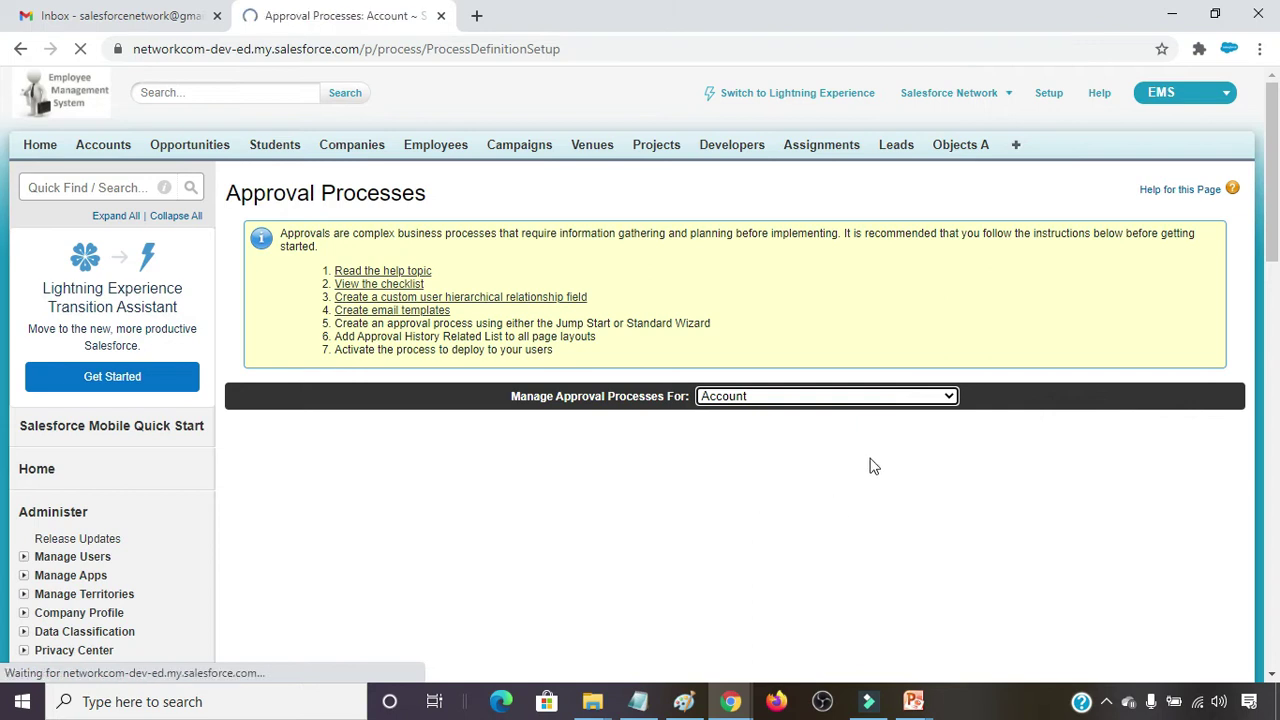
scroll(838, 488, down, 1)
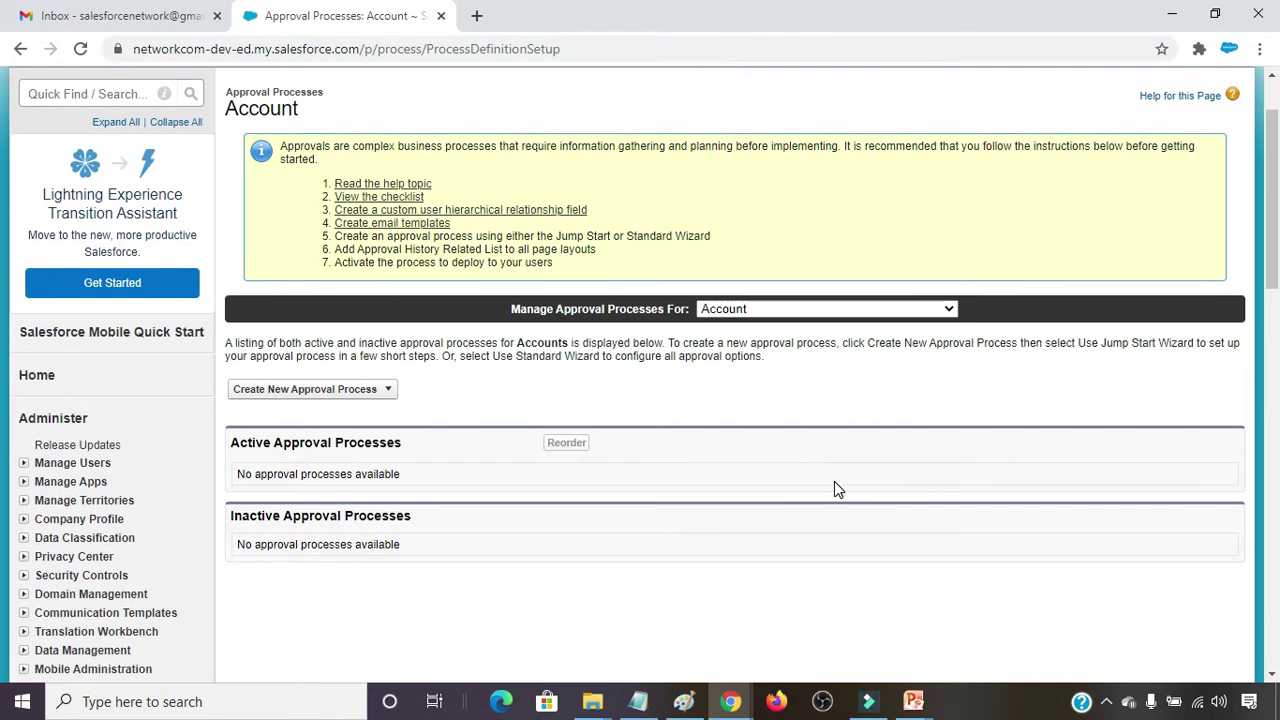
Start a new approval process with the standard setup wizard, name it "Approve Account" and proceed to the entry criteria.
click(386, 390)
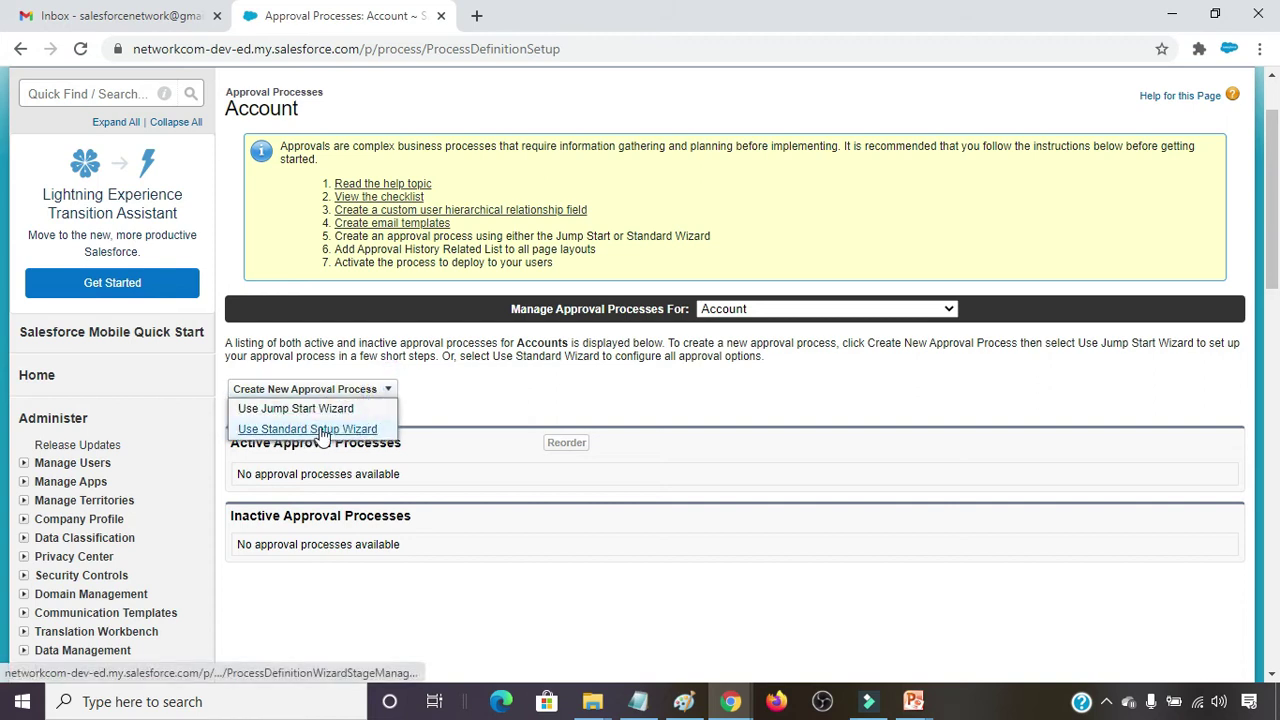
click(340, 430)
text(A)
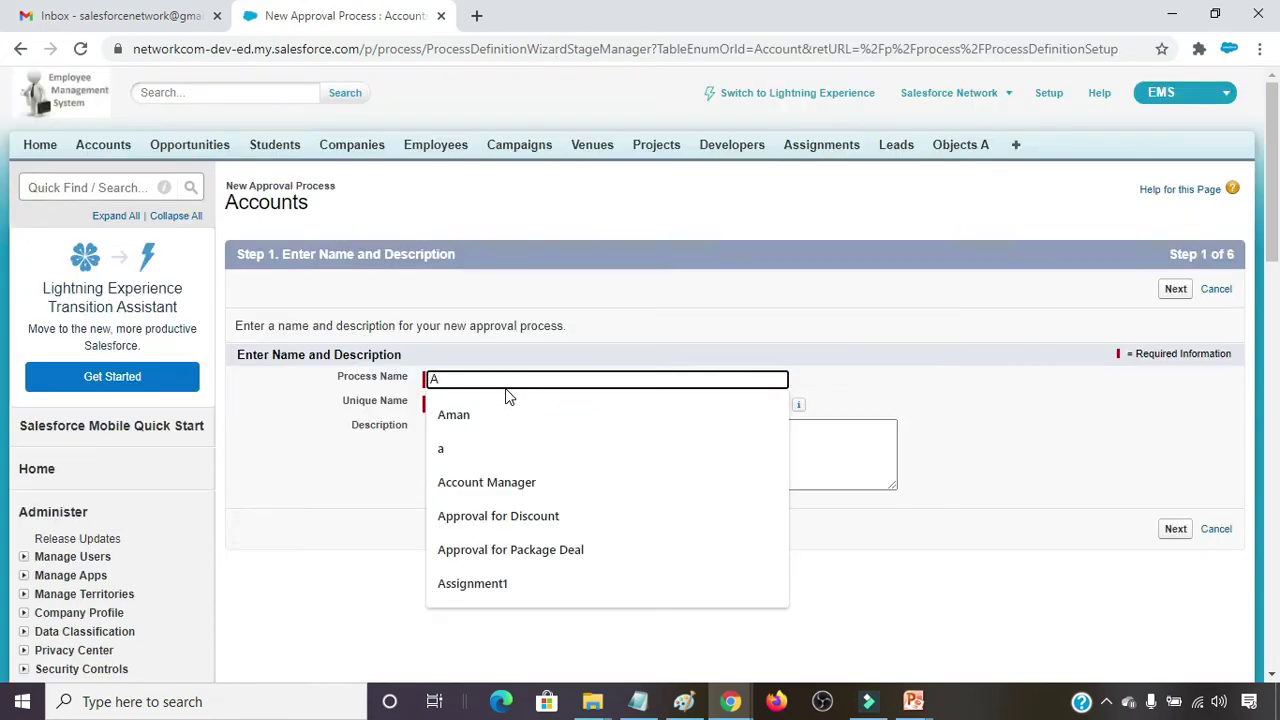
text(pprove Account)
key(Tab)
click(1175, 289)
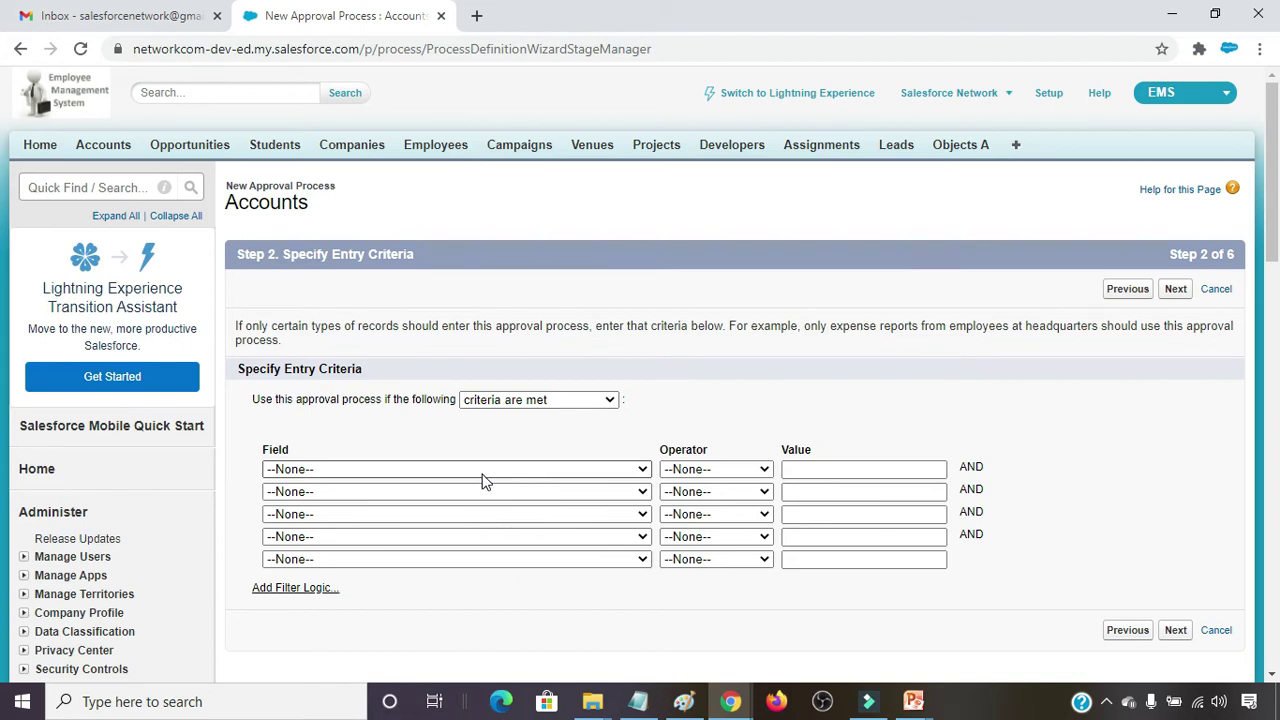
Set the first entry criterion to Account: Type equals Prospect, choosing the value from the lookup.
click(482, 478)
scroll(380, 371, down, 10)
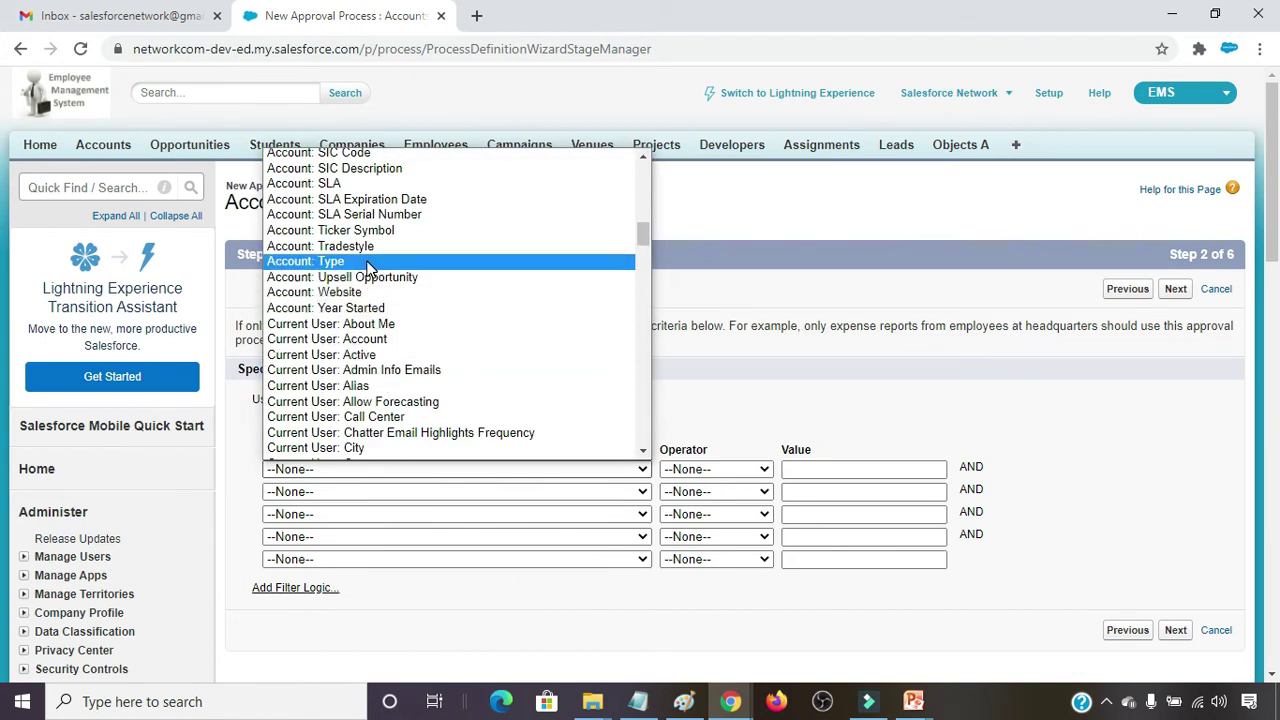
click(366, 262)
click(712, 469)
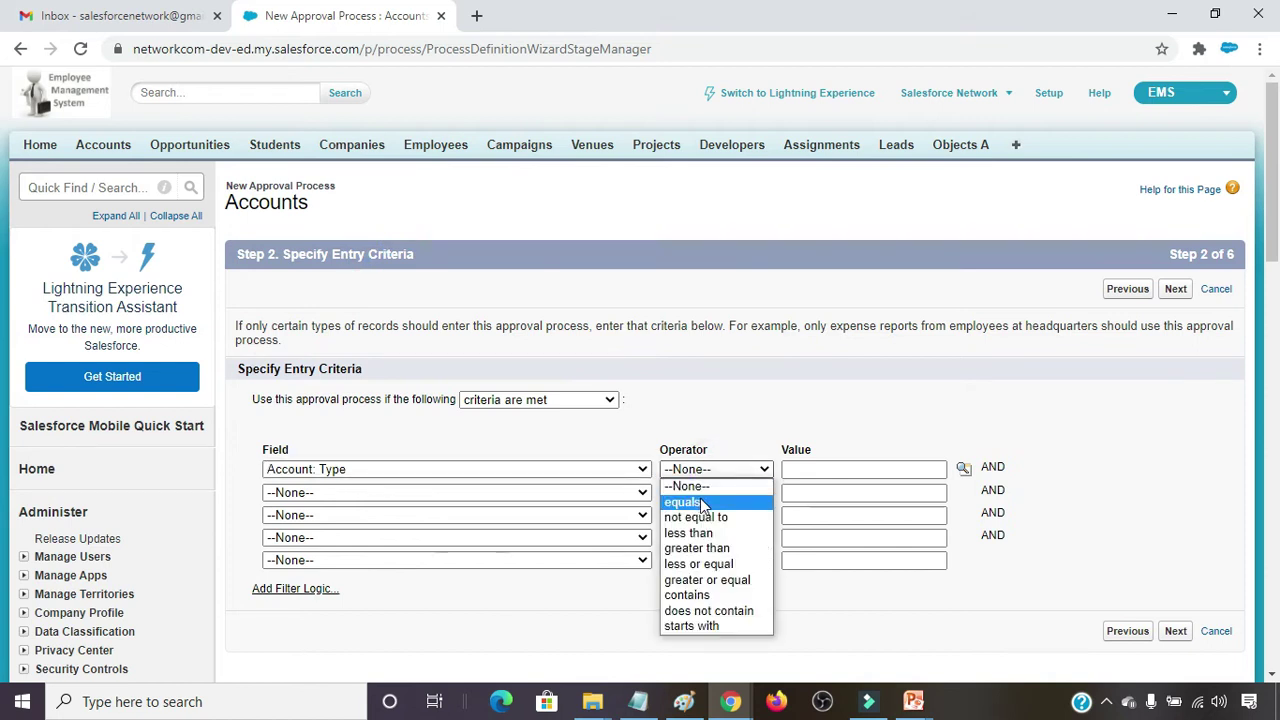
click(690, 502)
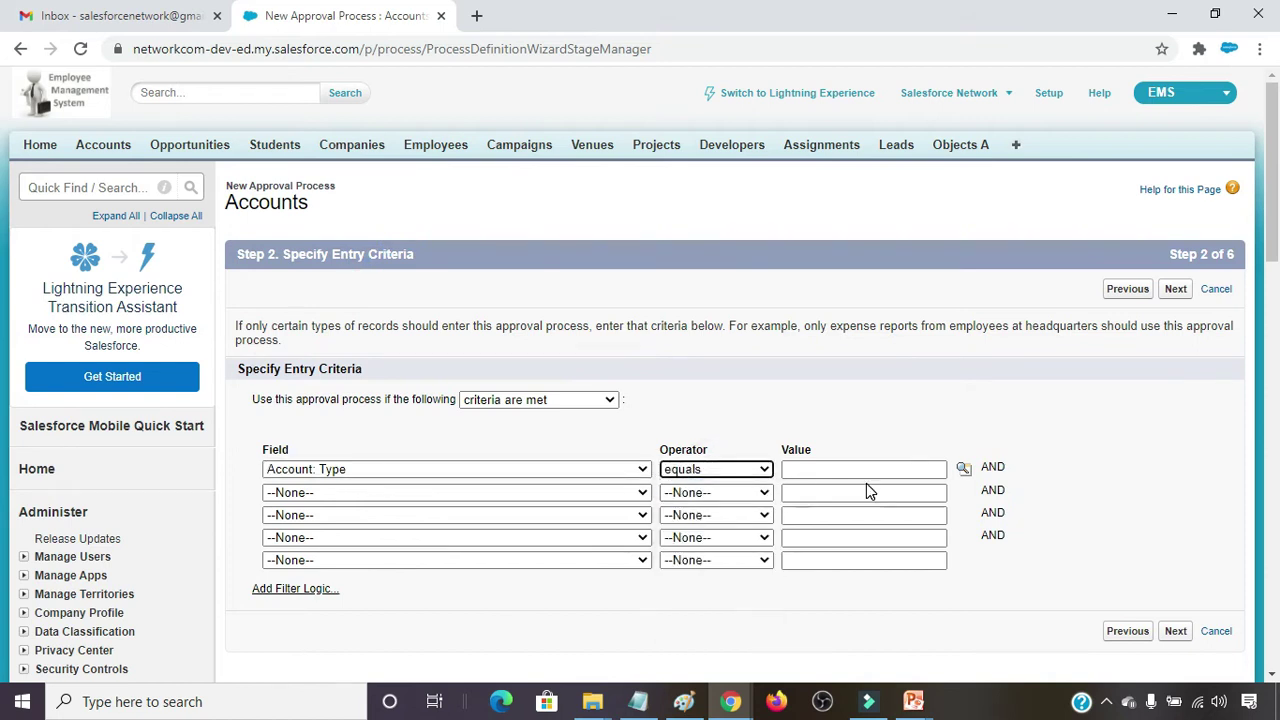
click(963, 469)
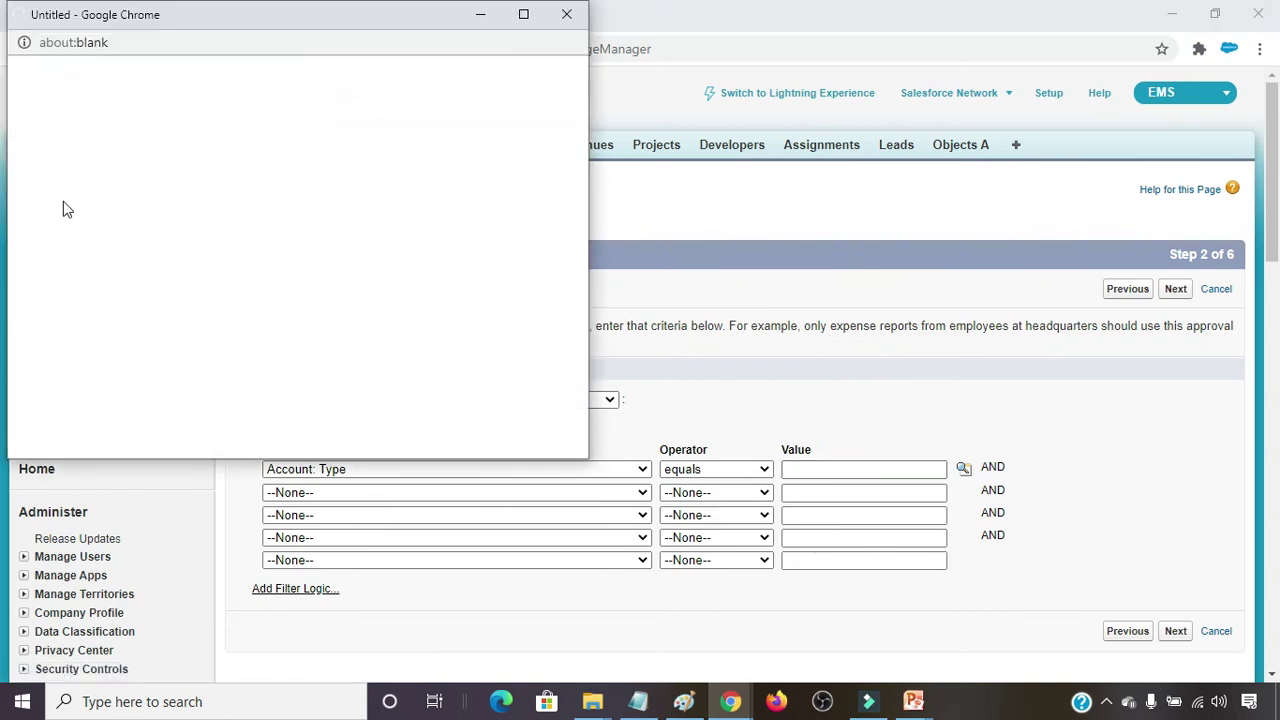
click(66, 186)
click(298, 342)
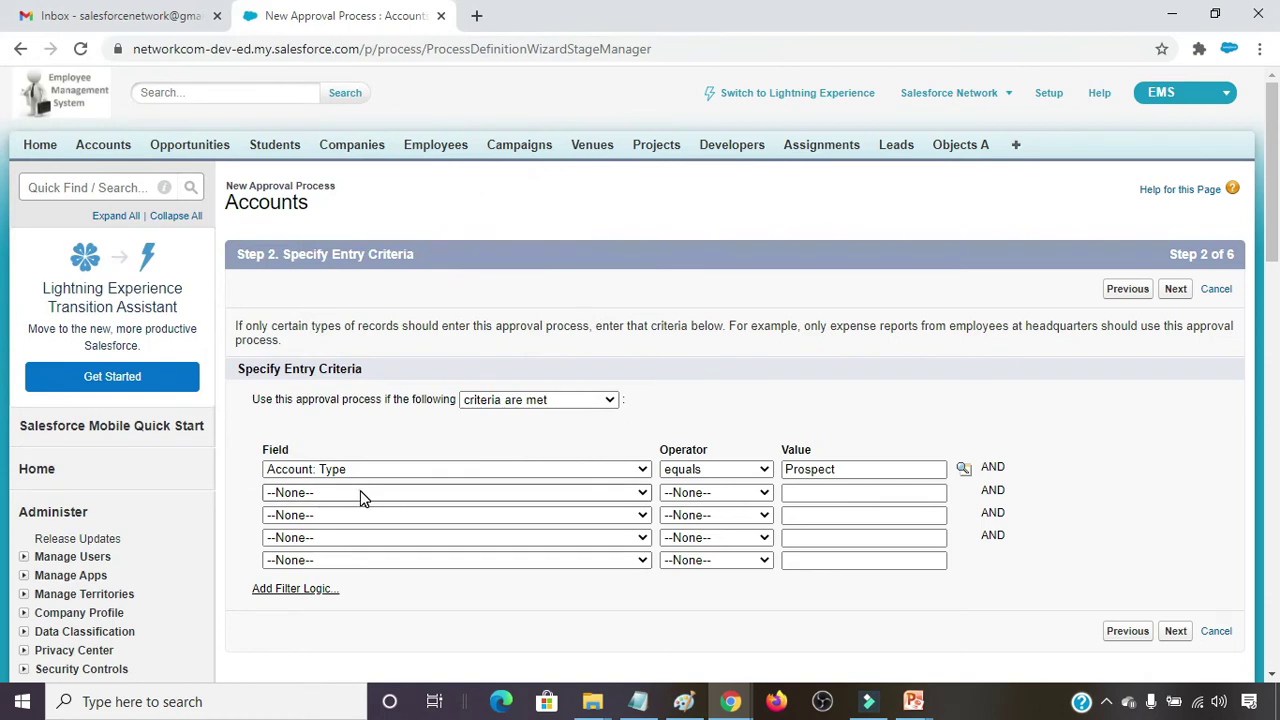
Add a second entry criterion, Account: Annual Revenue greater than 5000, and proceed to the approver settings.
click(362, 494)
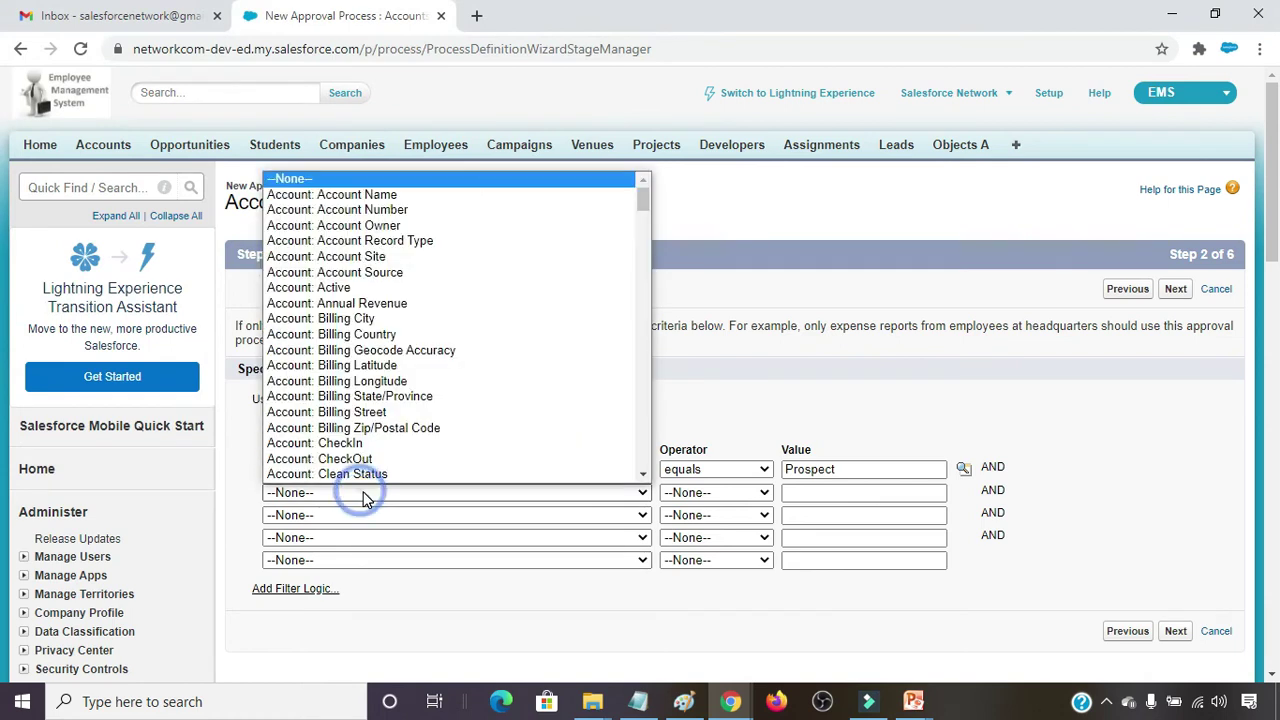
click(372, 305)
click(688, 492)
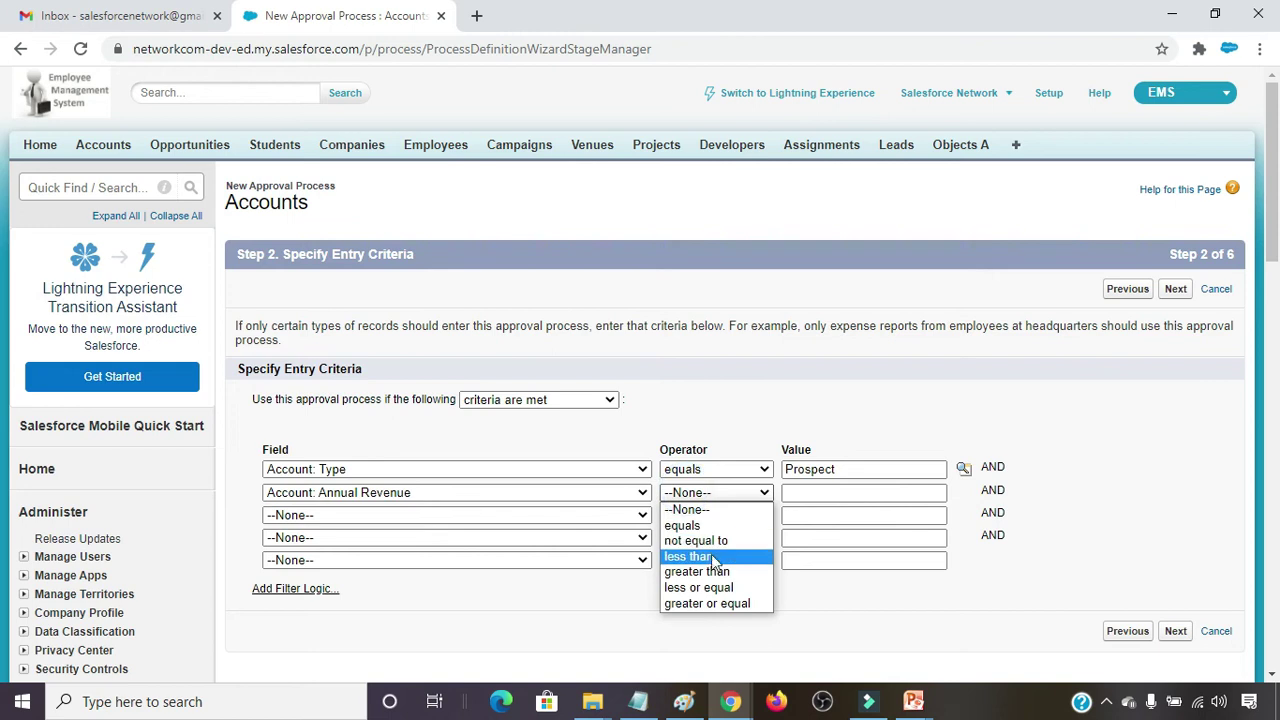
click(714, 572)
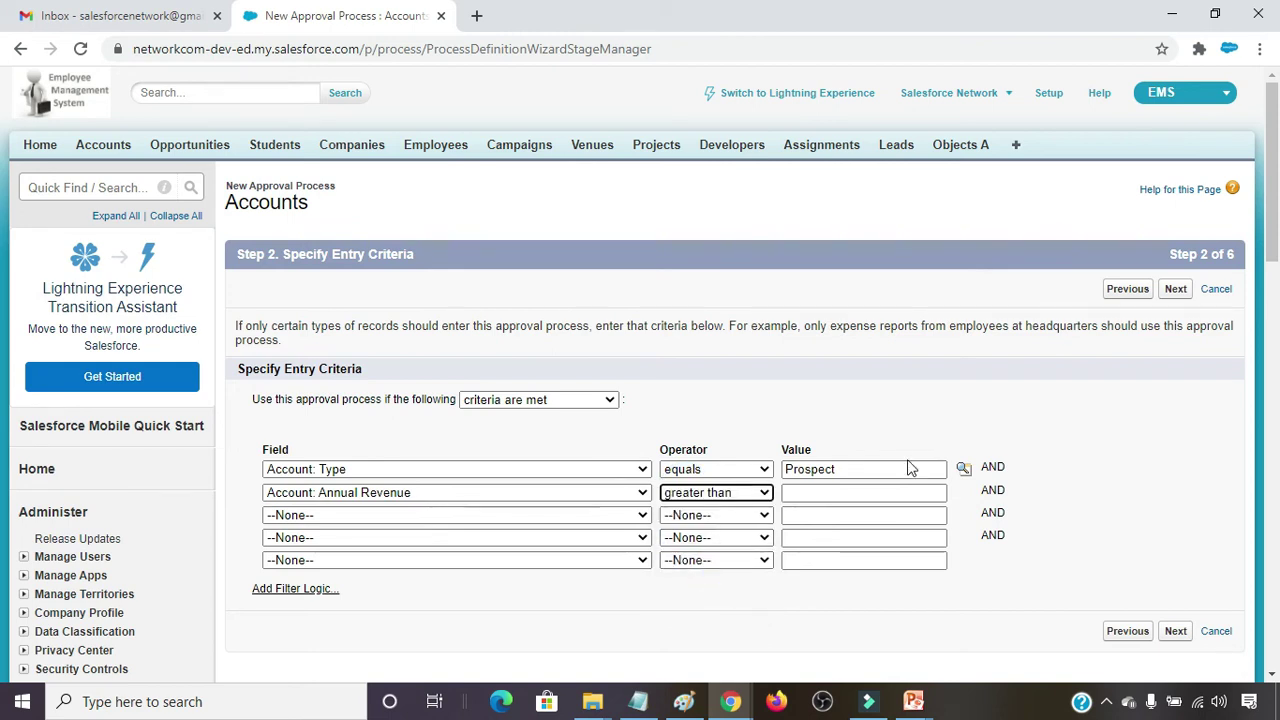
click(823, 494)
text(5000)
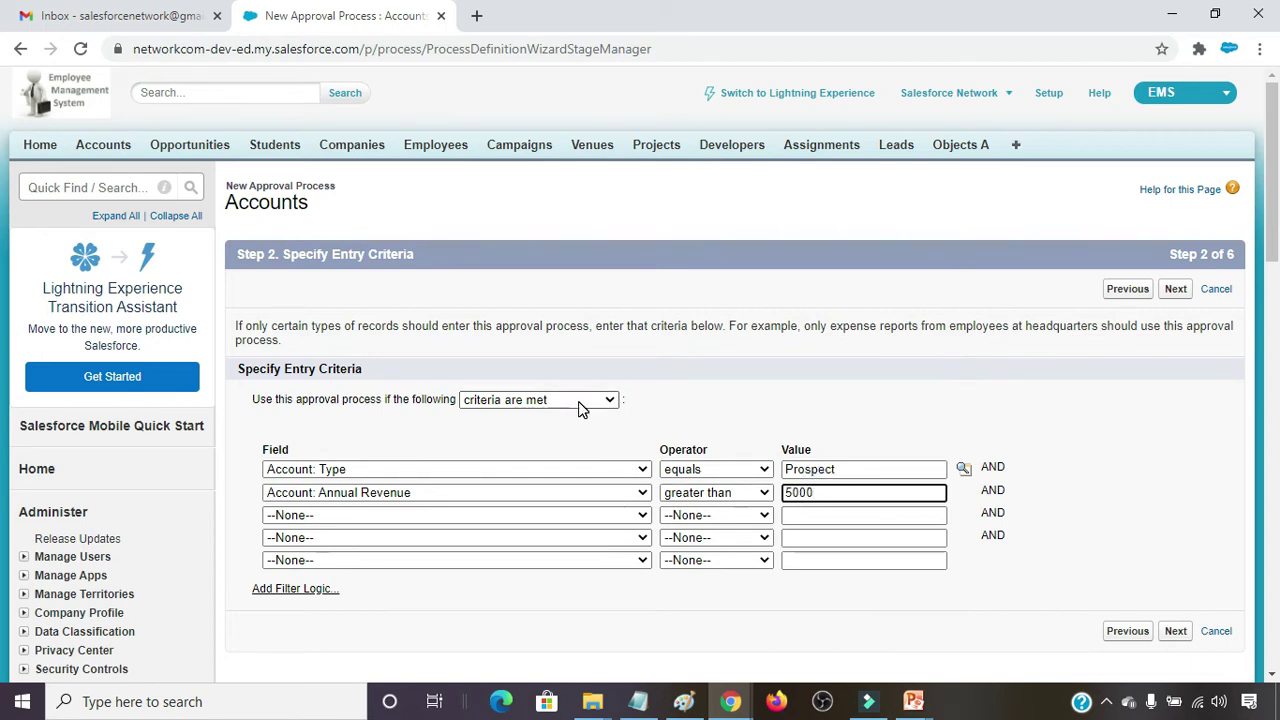
click(1175, 288)
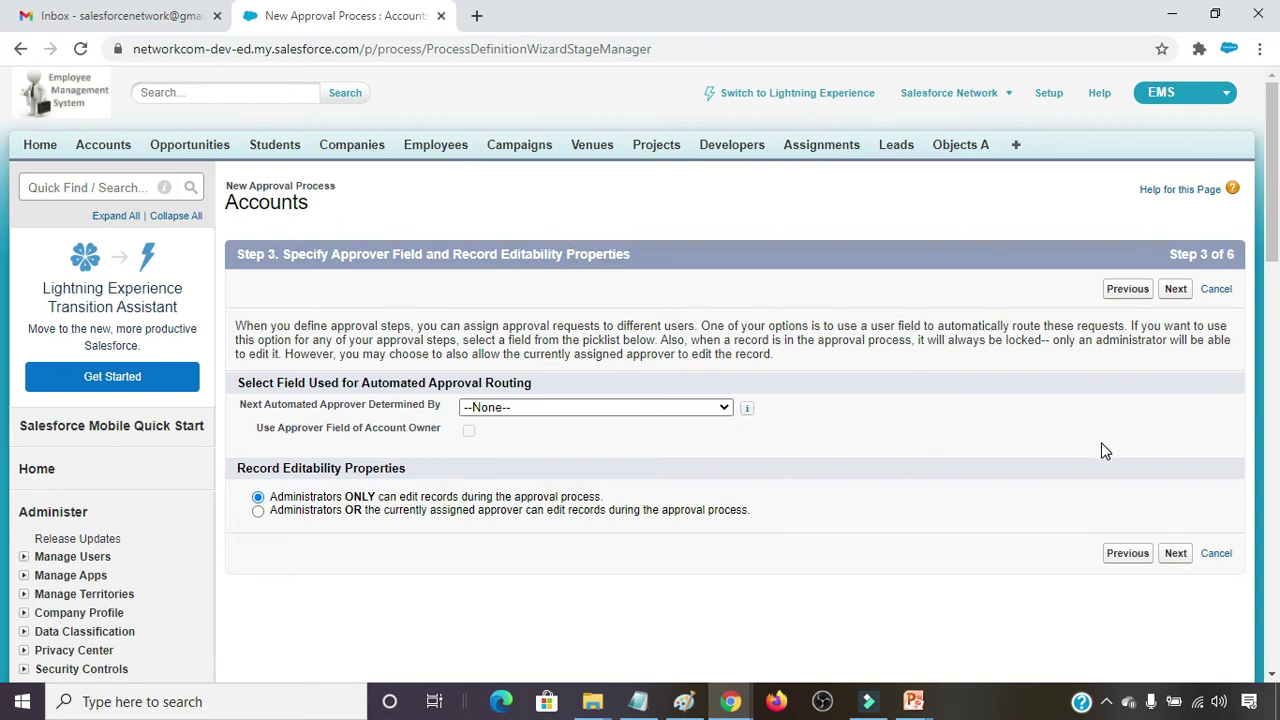
Keep the default approver and notification settings, and set the approval page fields to Account Owner, Account Name, Type and Annual Revenue.
click(1176, 290)
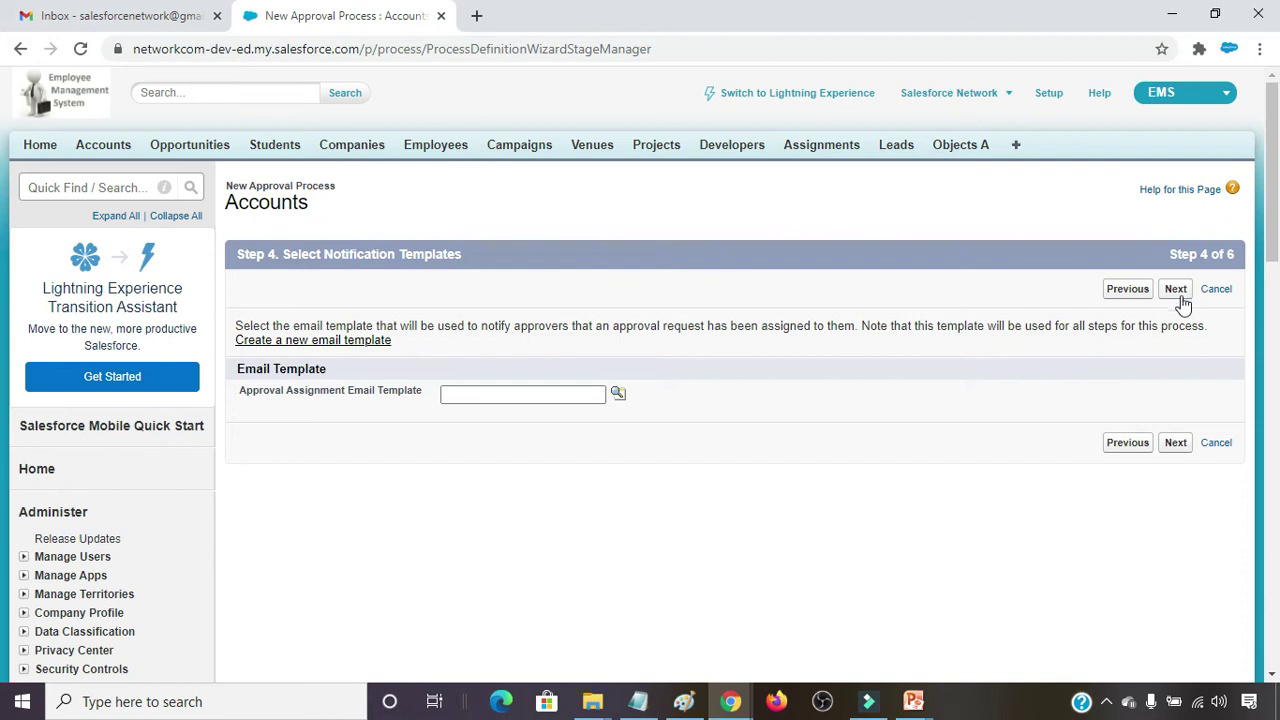
click(1176, 289)
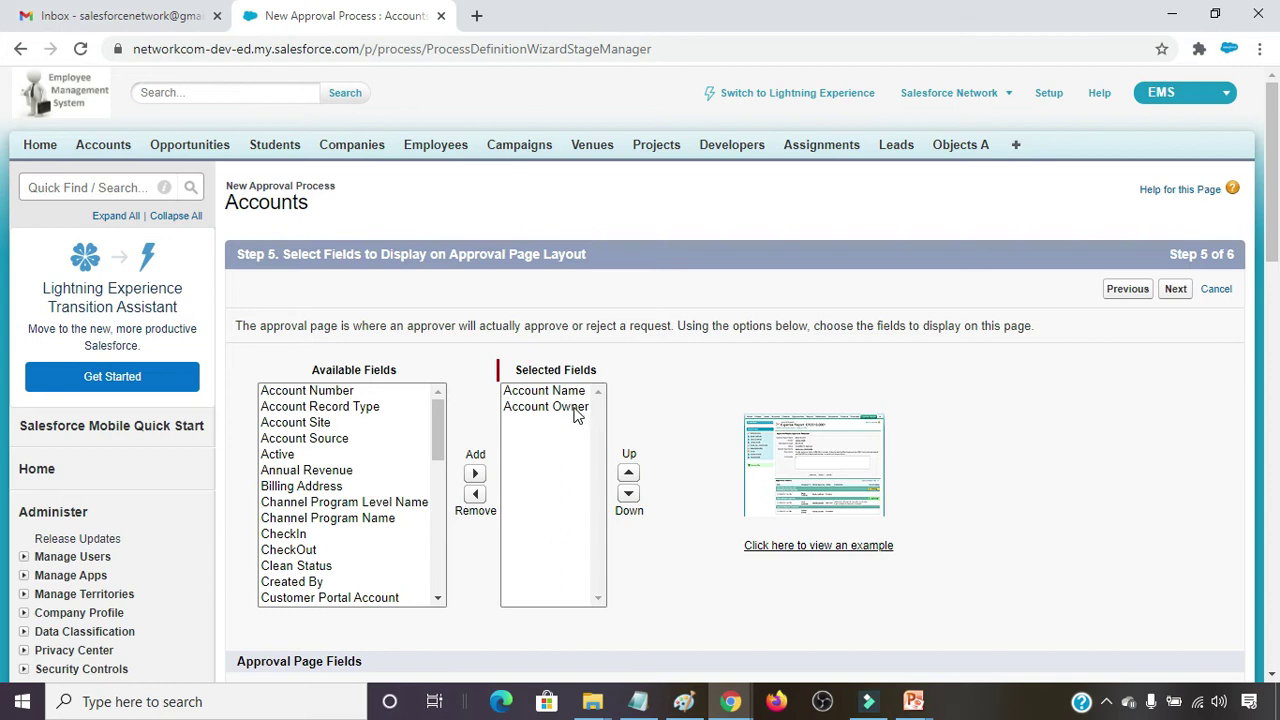
click(306, 532)
key(Down)
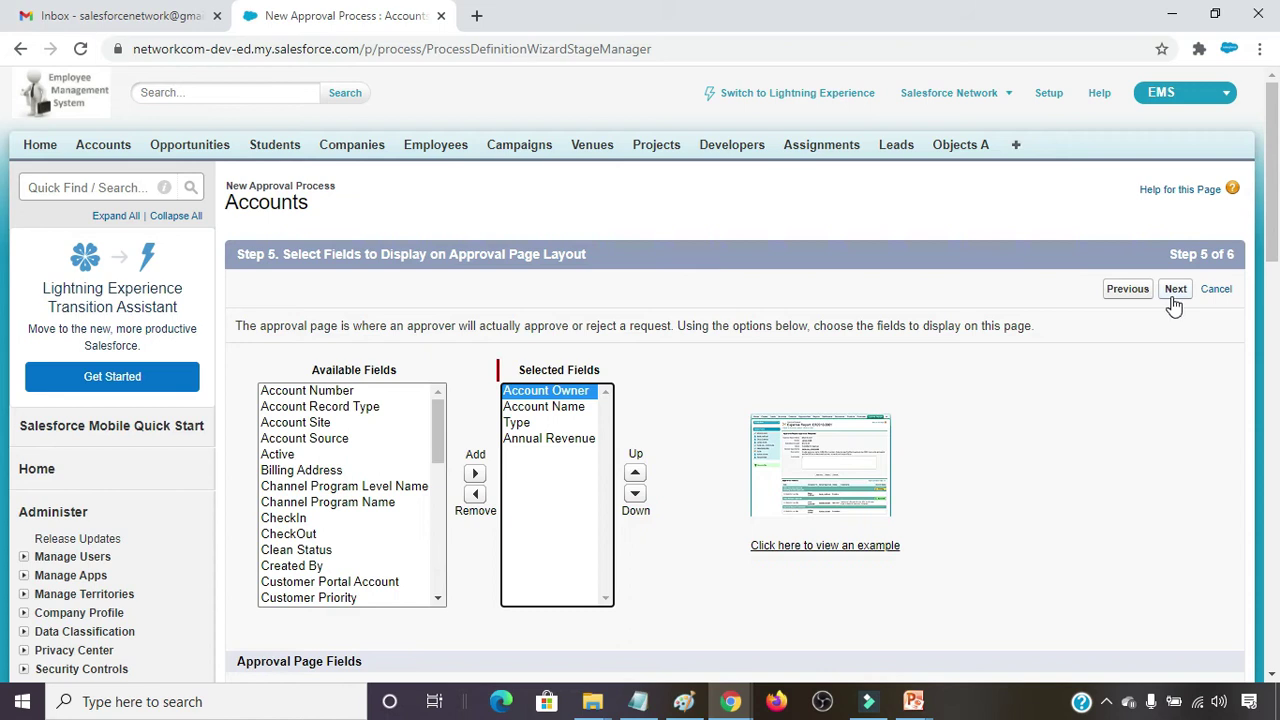
click(1174, 292)
Add the user Salesforce Network to the allowed initial submitters alongside Account Owner.
scroll(308, 175, down, 1)
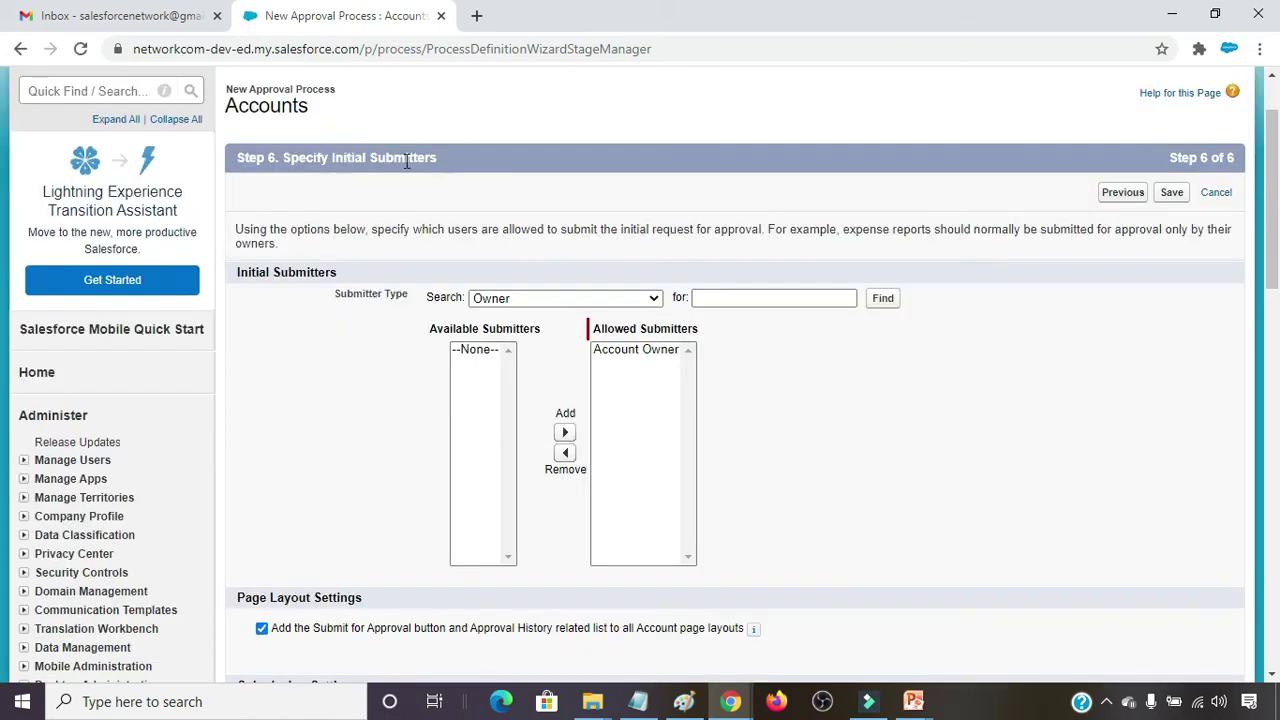
click(650, 300)
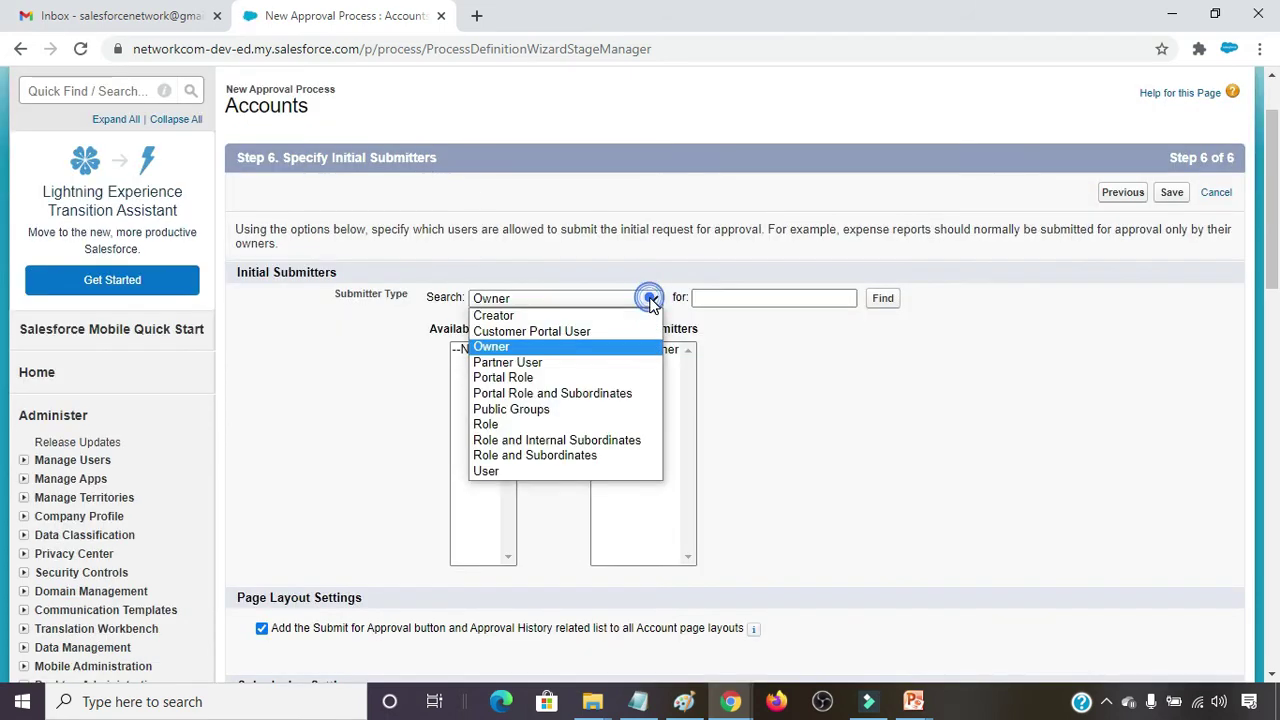
click(553, 472)
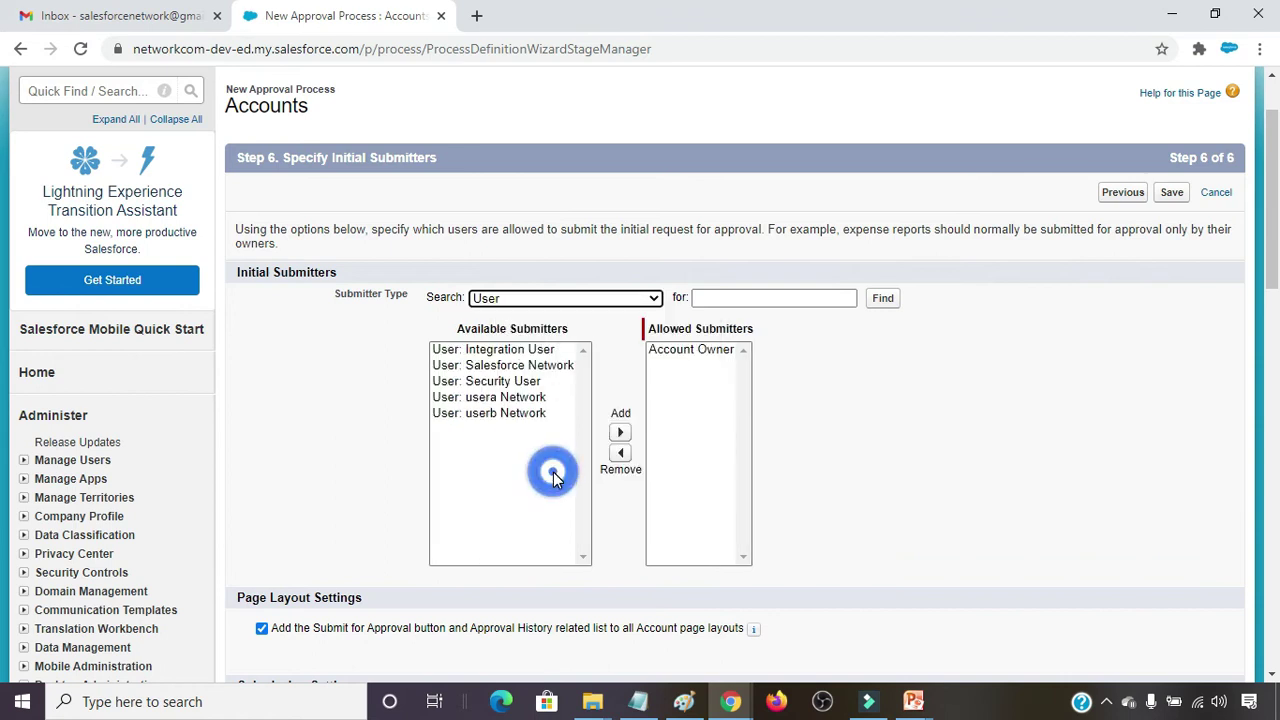
click(537, 368)
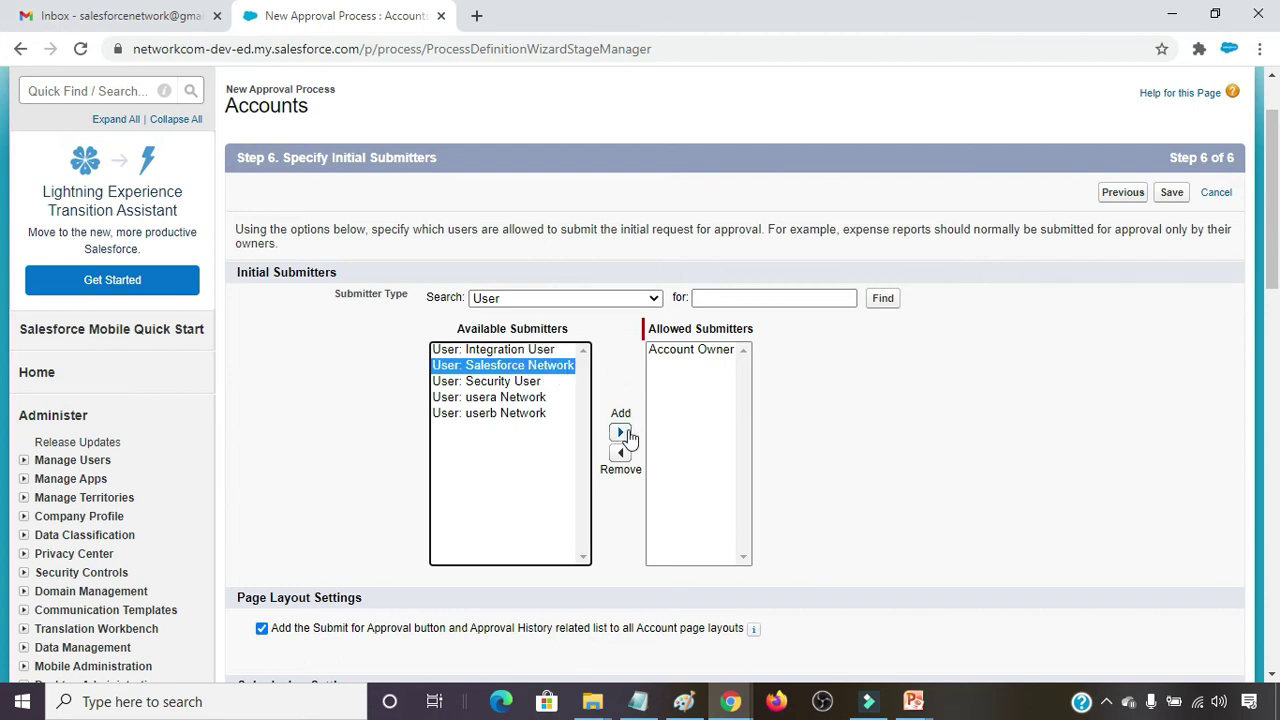
click(620, 432)
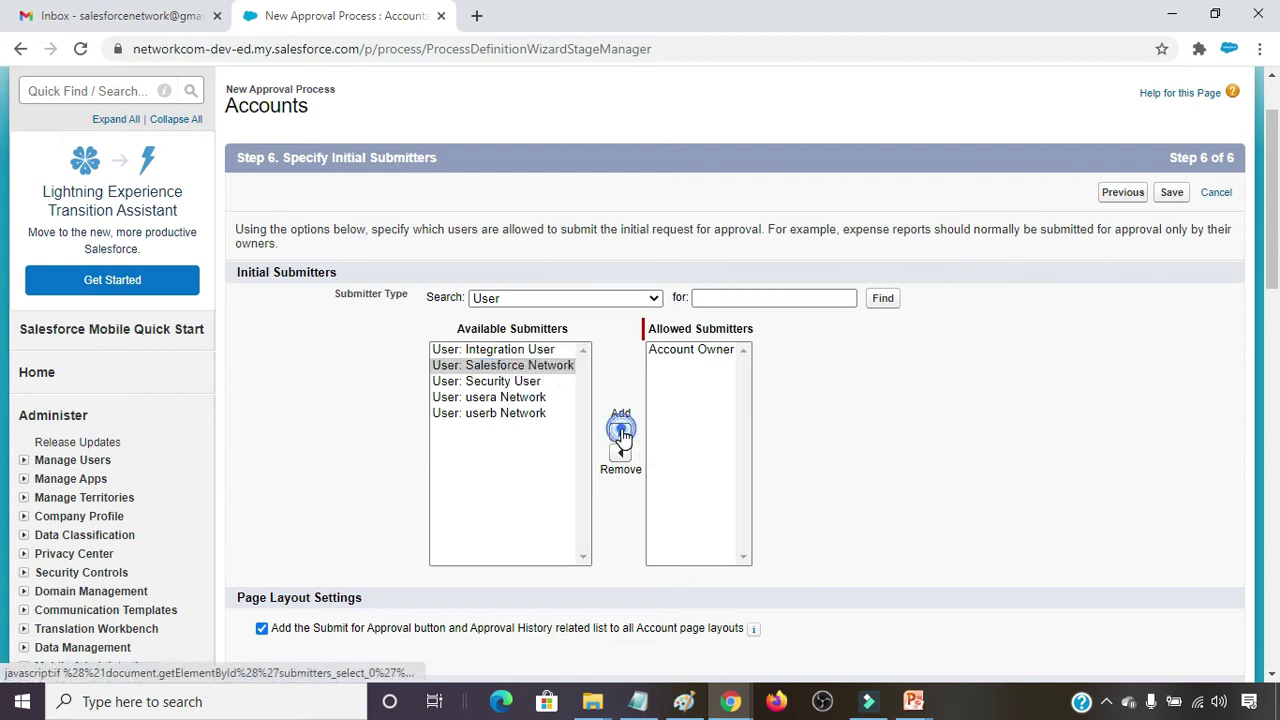
click(697, 349)
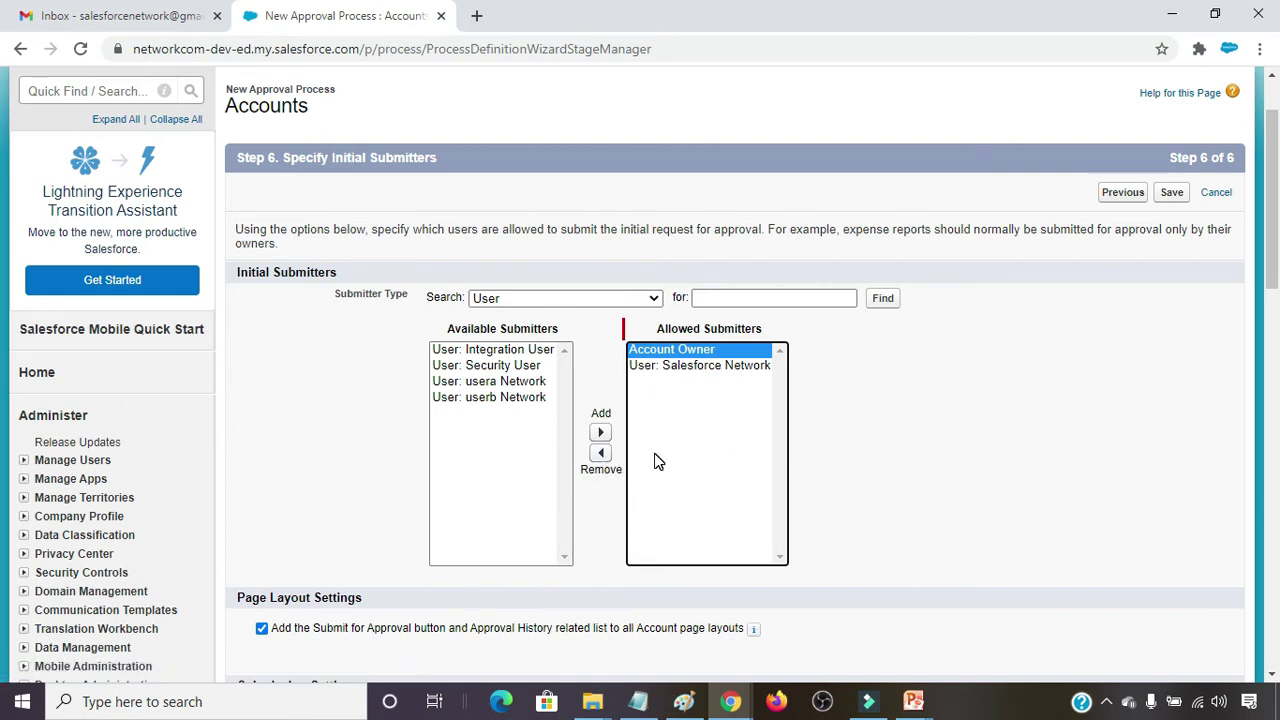
Save the approval process and go to its detail page, leaving the approval step undefined.
click(1172, 194)
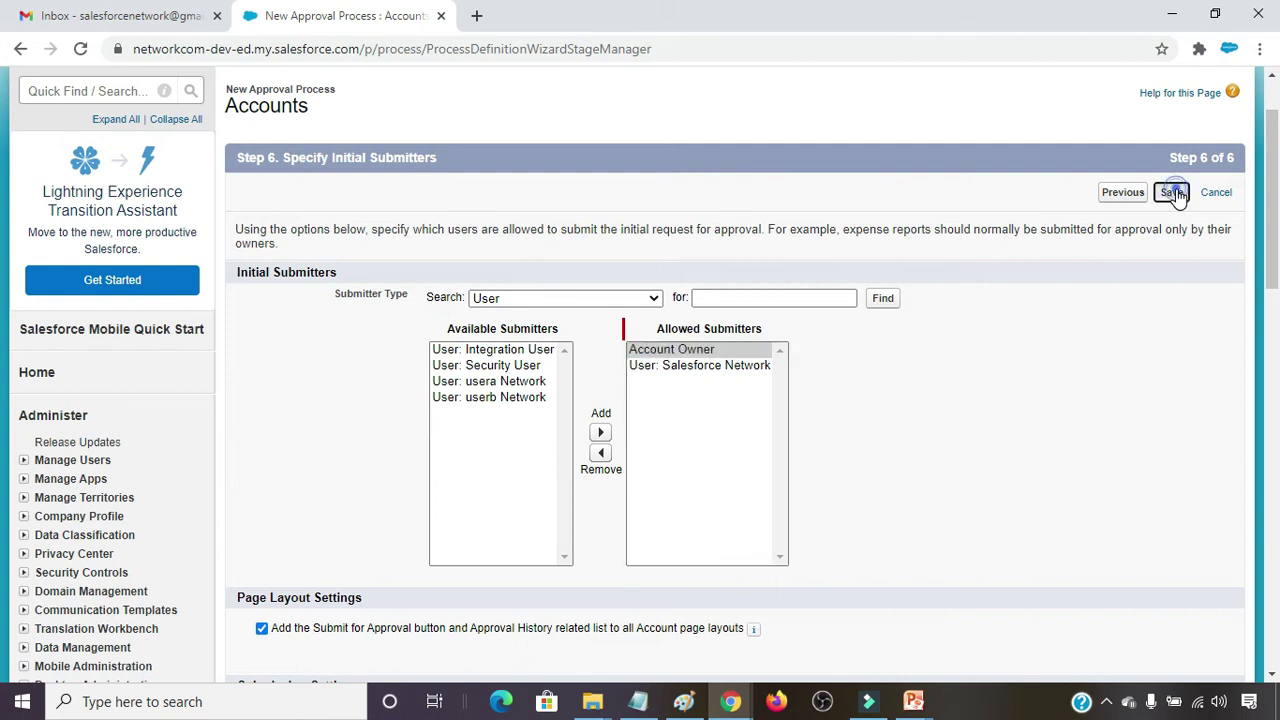
click(279, 285)
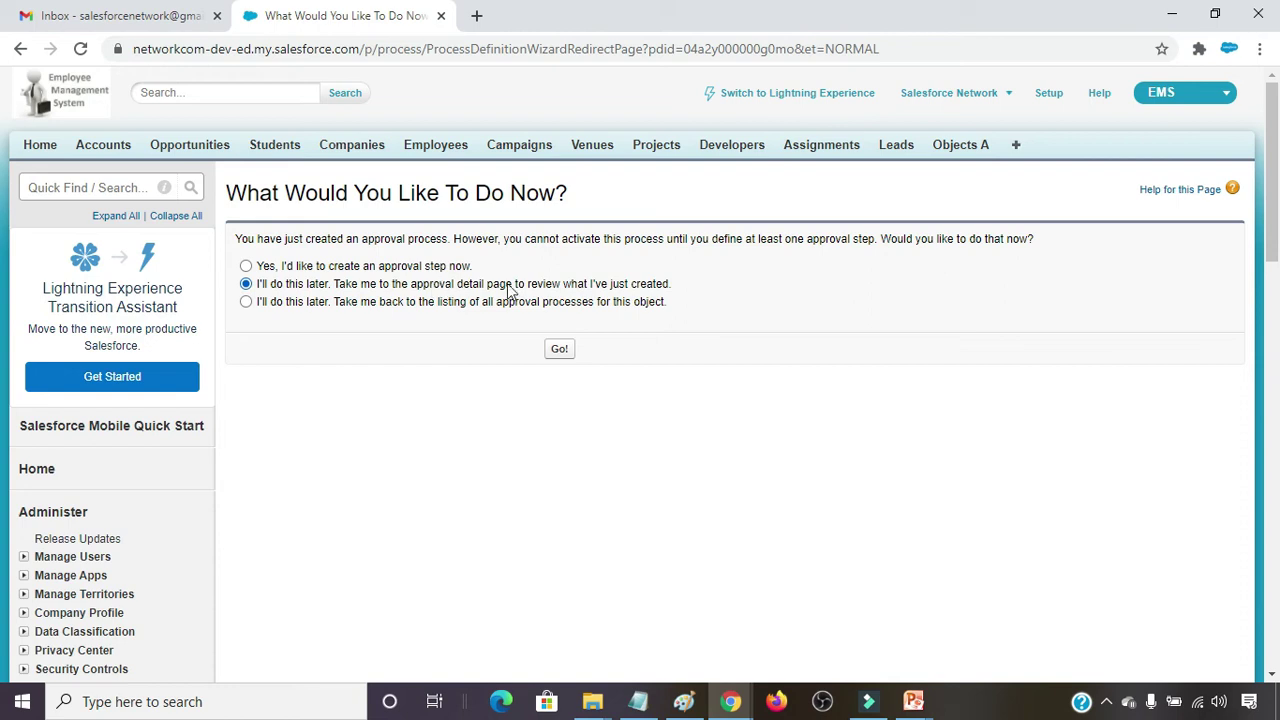
click(559, 350)
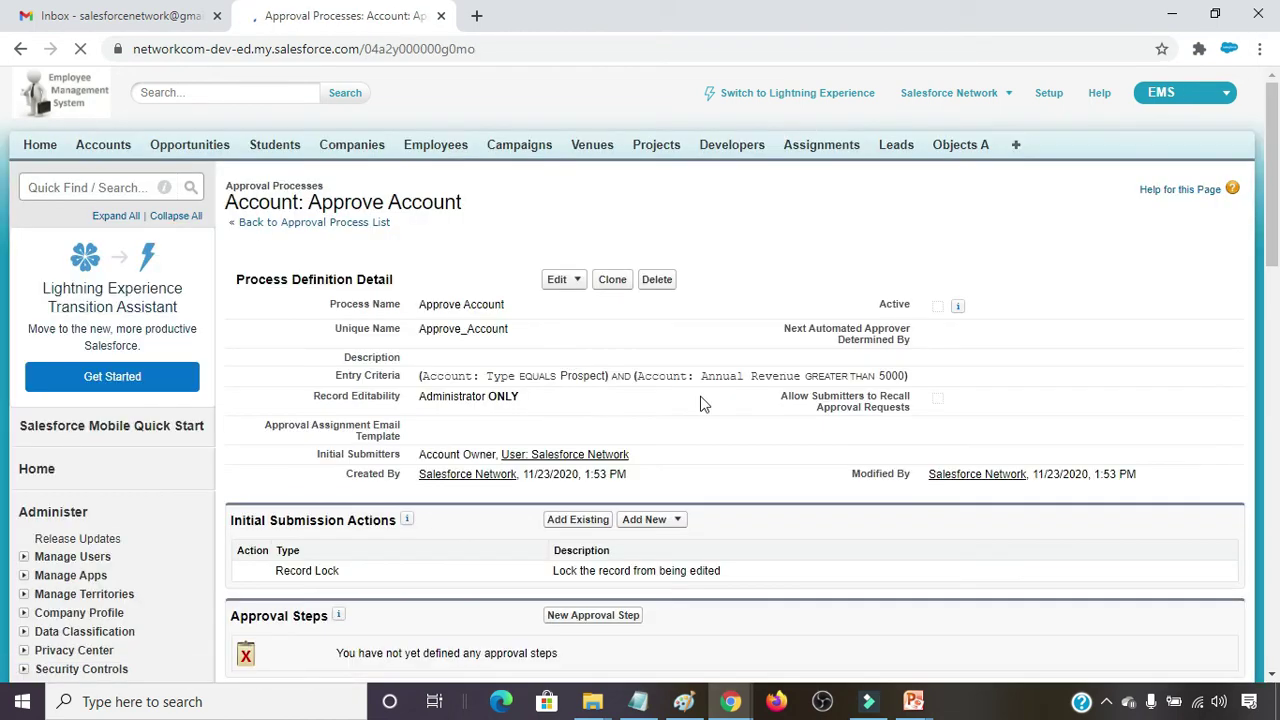
Add a new field update named Customer to the initial submission actions, with Type as the field to update.
click(640, 525)
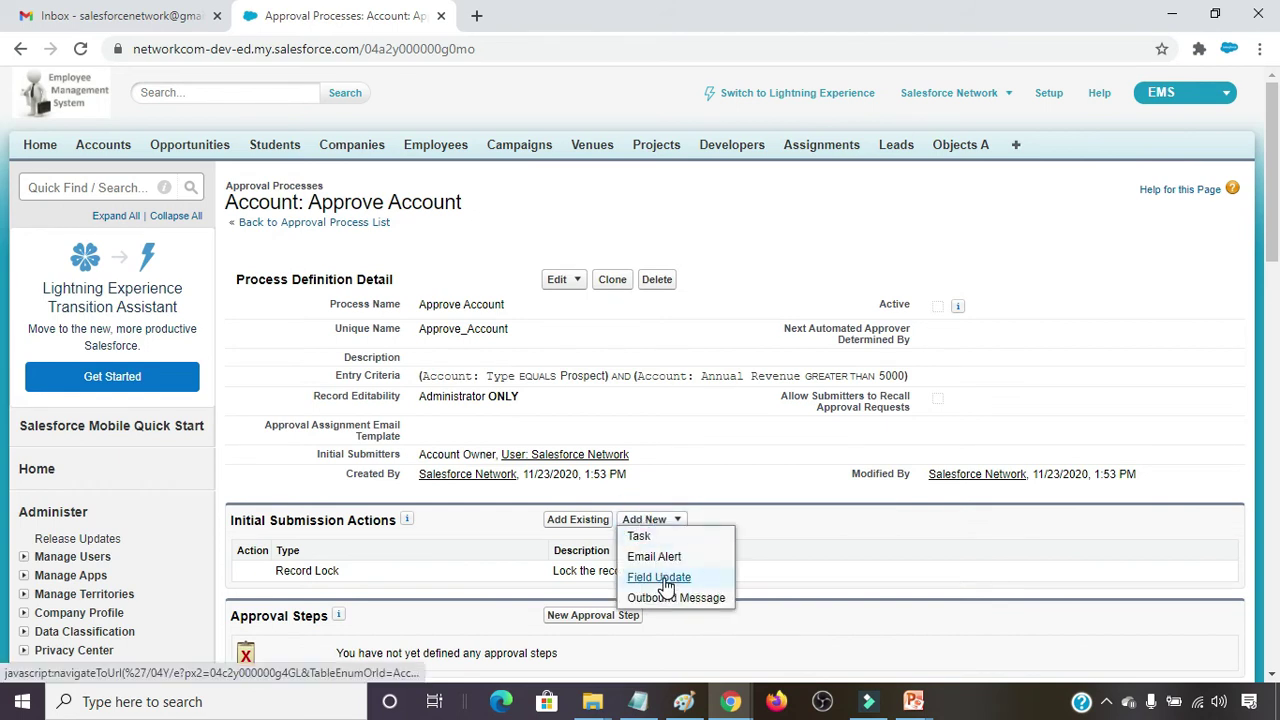
click(662, 585)
click(495, 345)
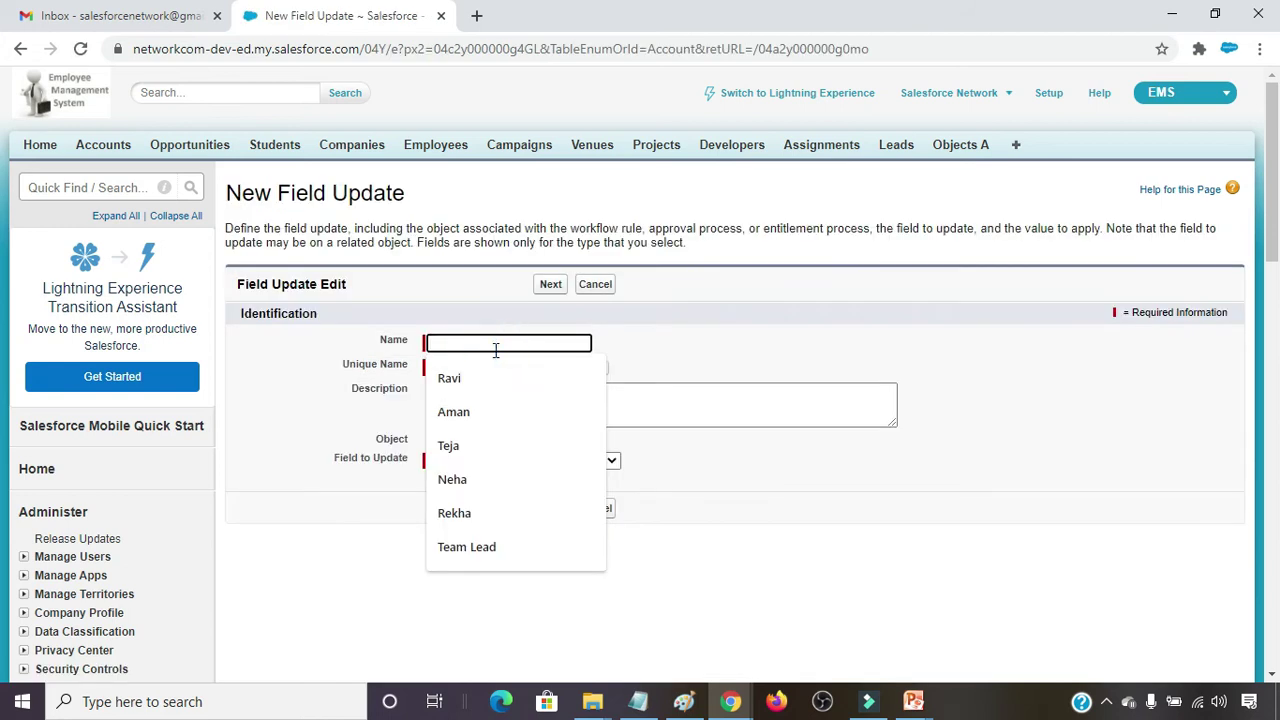
text(Customer)
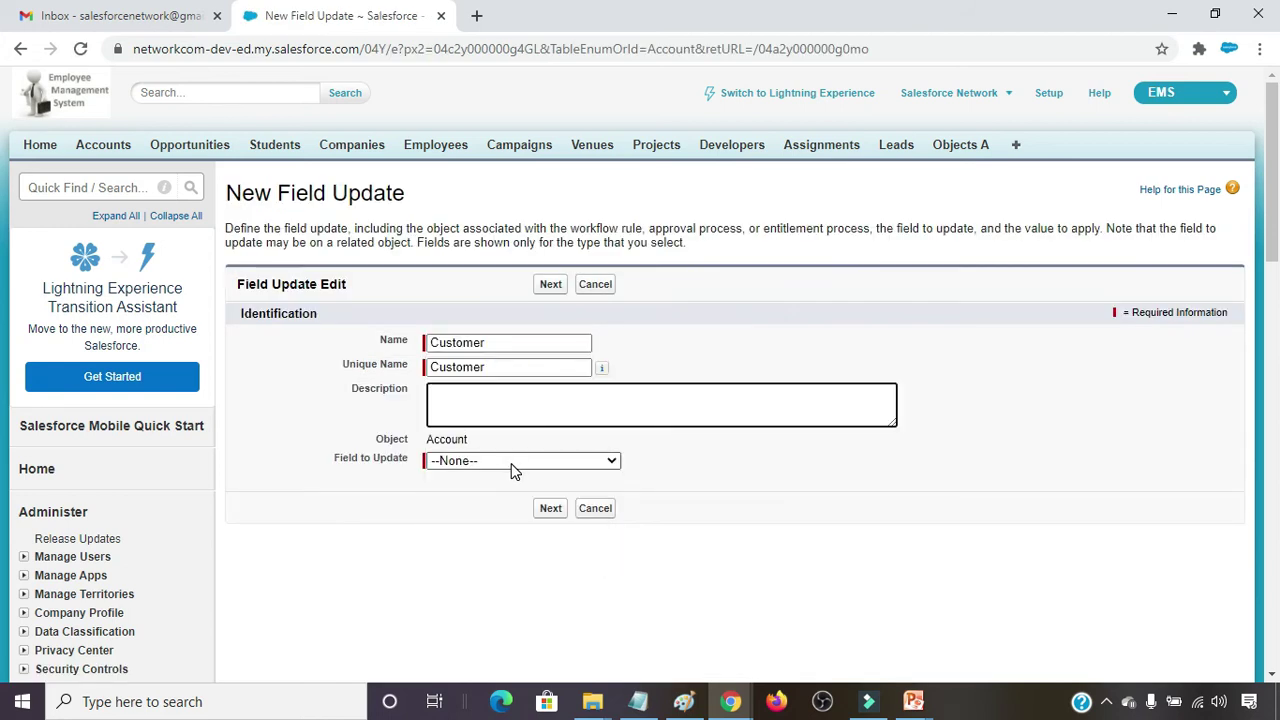
click(513, 461)
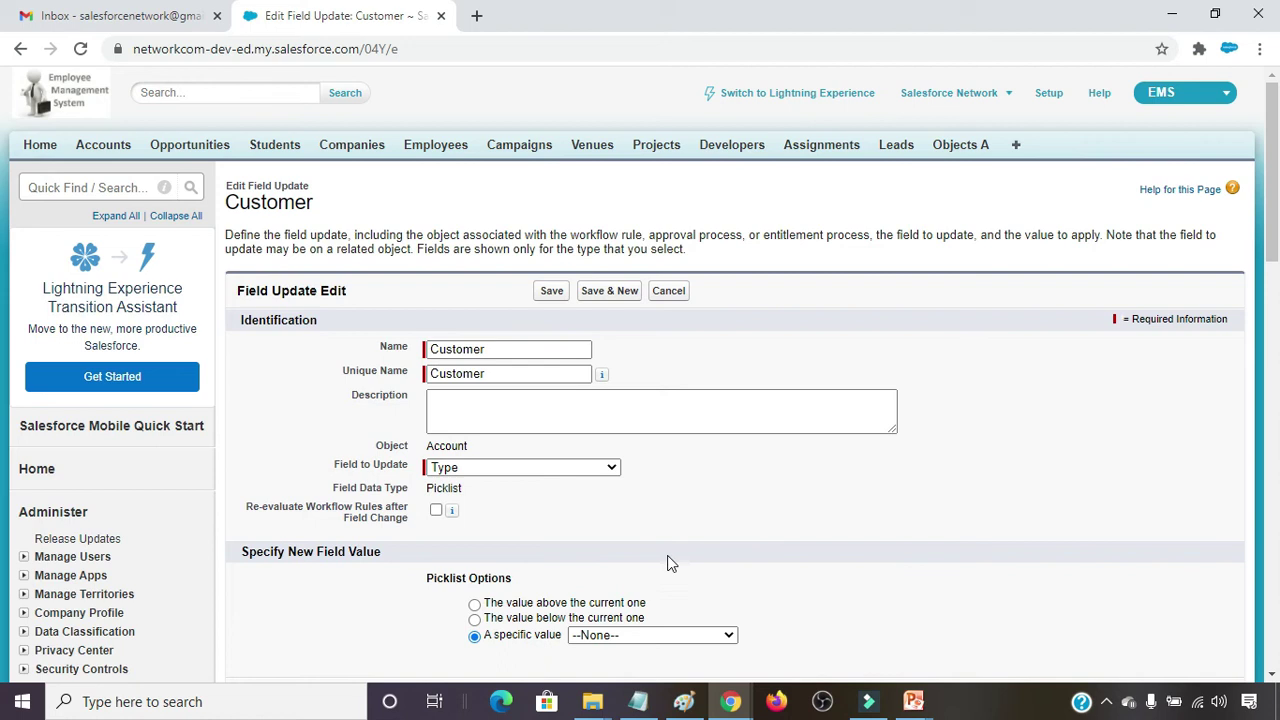
Set the Customer field update's specific value to Customer - Direct and save it.
click(658, 630)
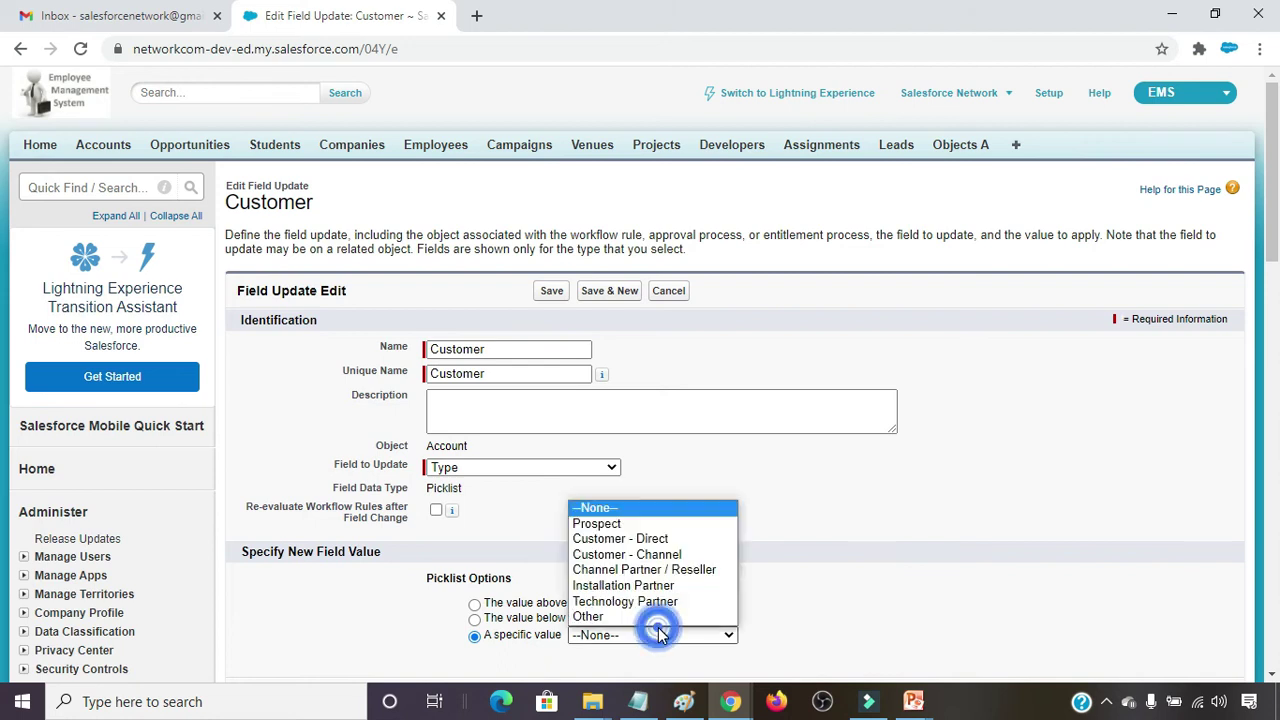
click(640, 540)
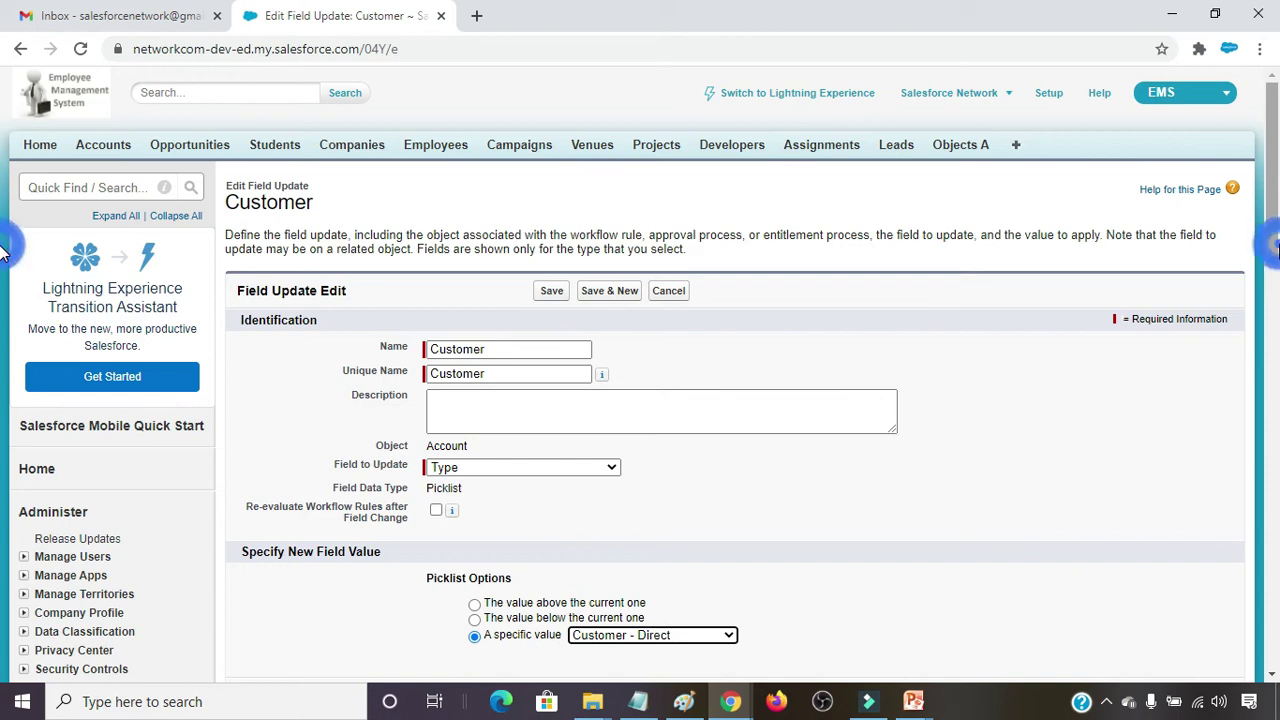
click(1043, 510)
scroll(1042, 508, down, 1)
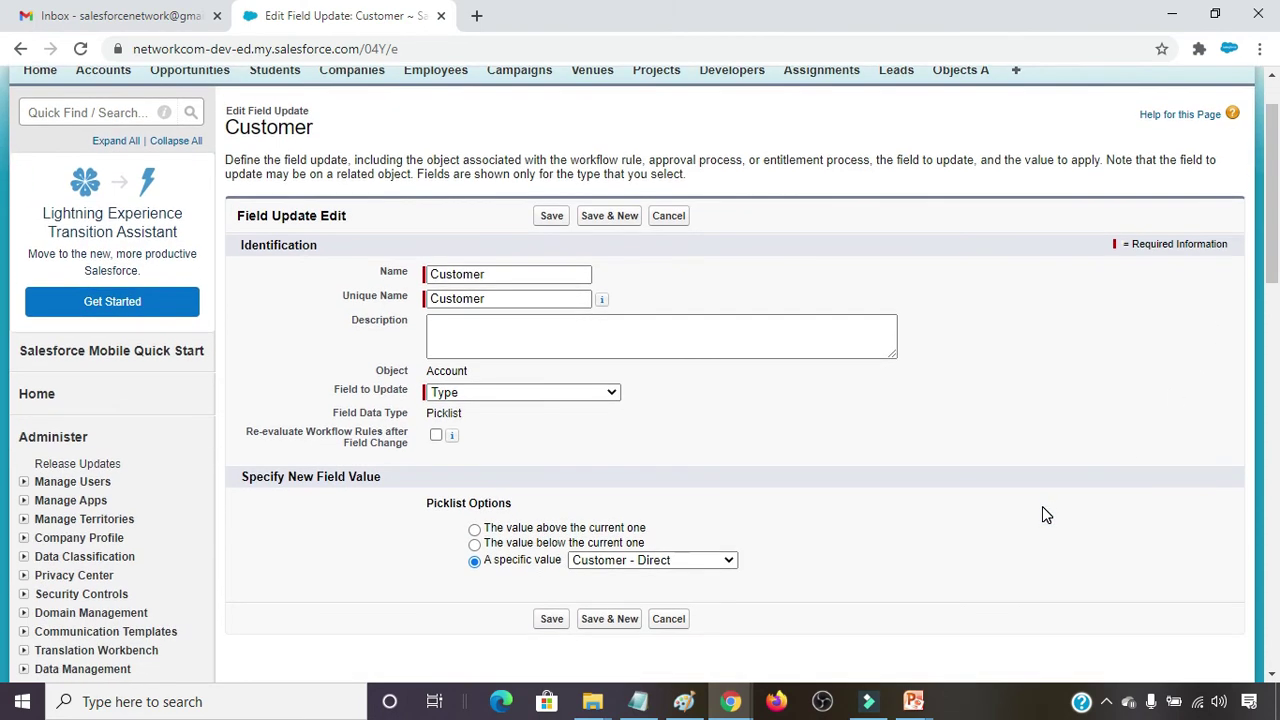
click(550, 620)
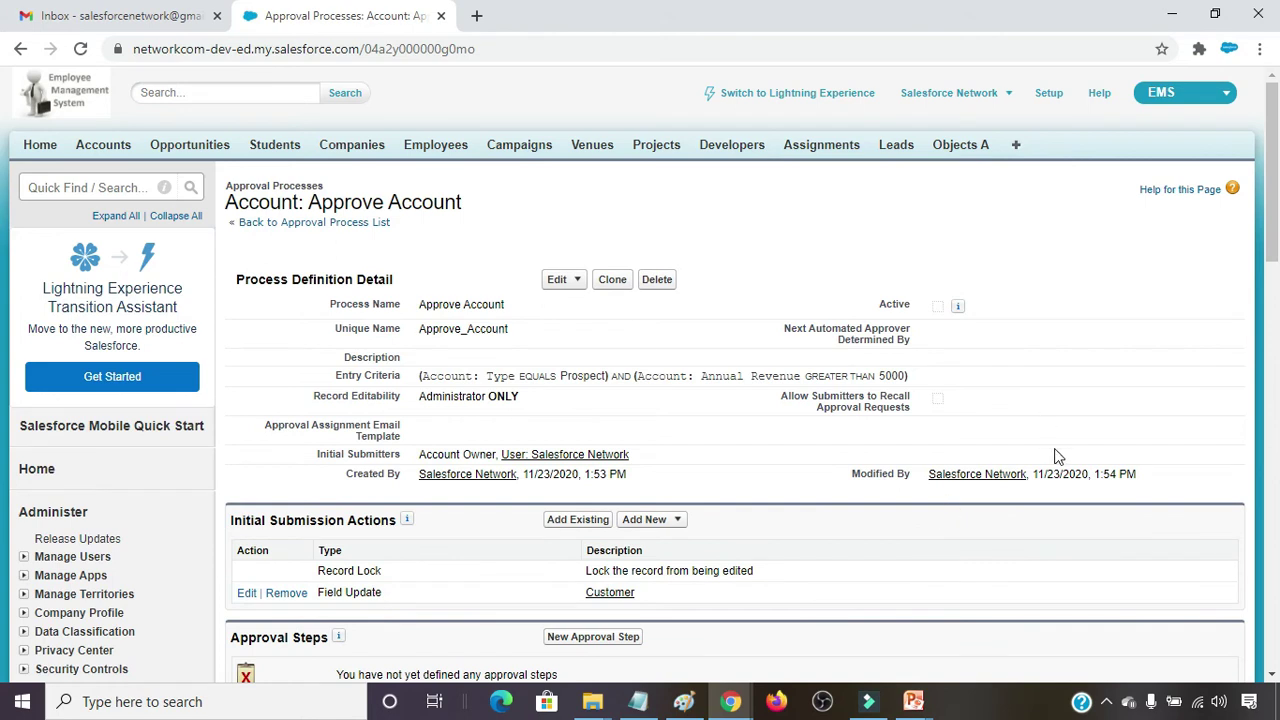
Start a new field update named Prospect in the final rejection actions.
click(815, 527)
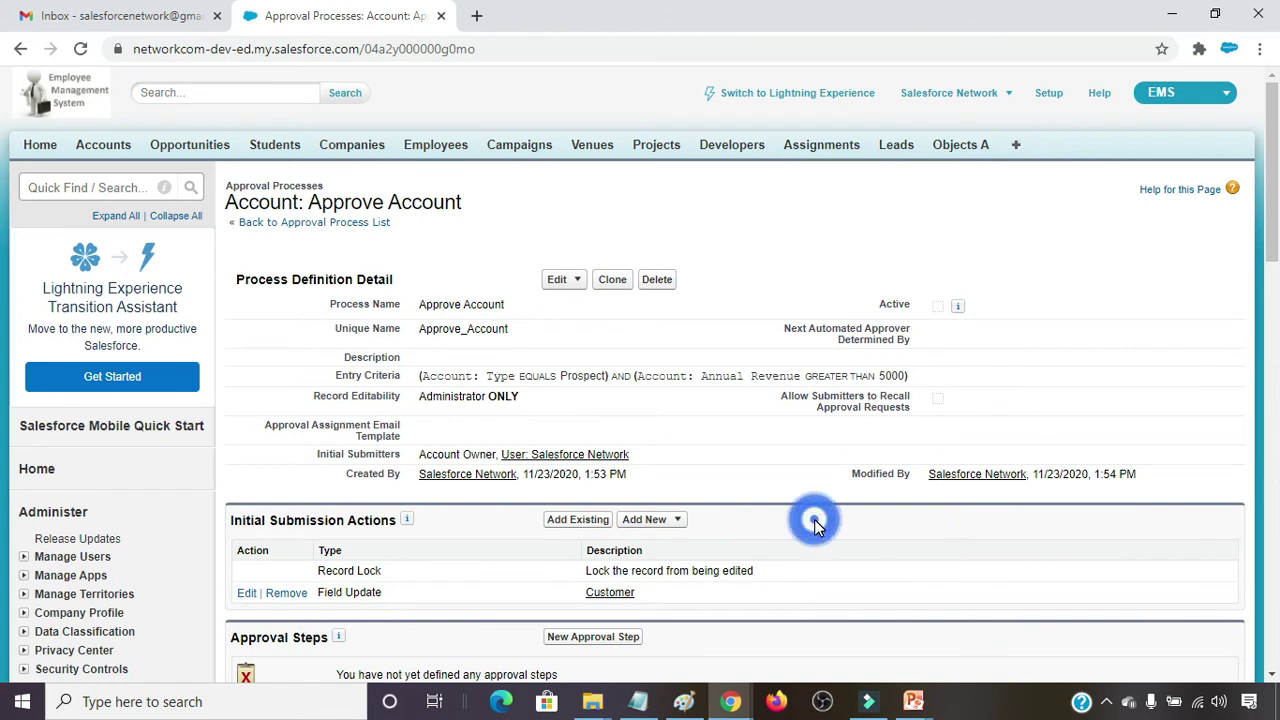
scroll(815, 527, down, 3)
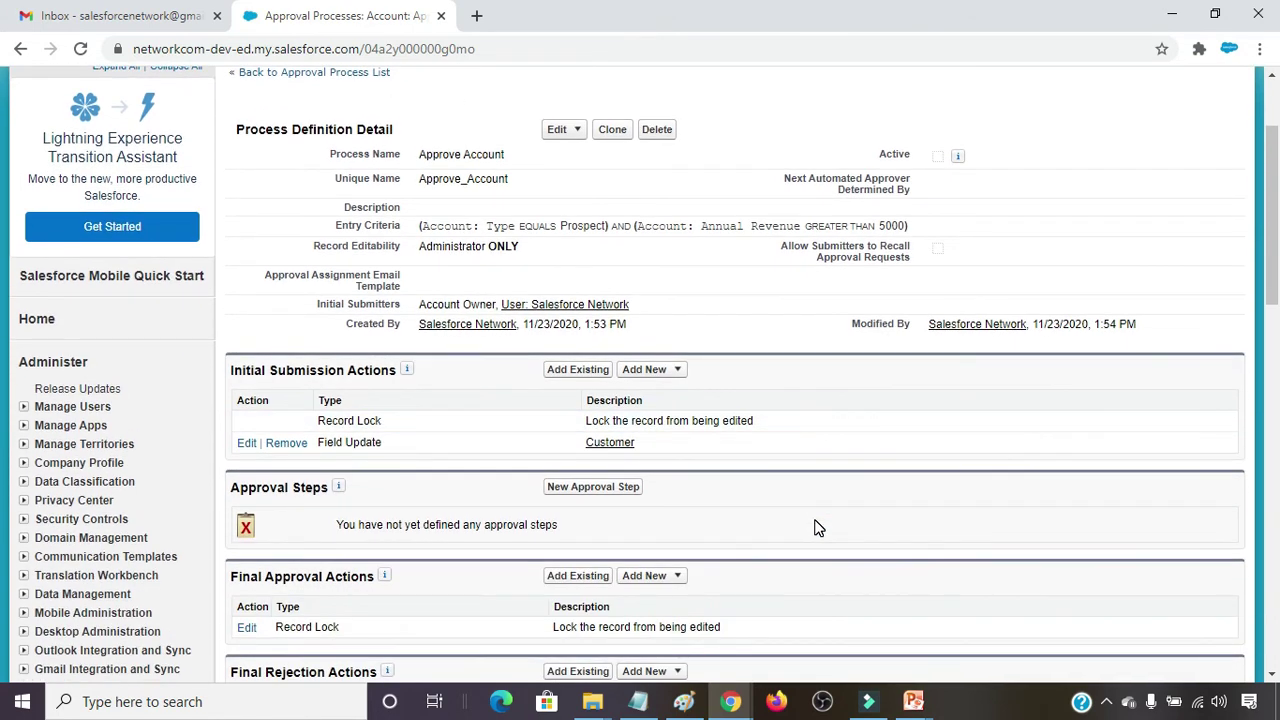
scroll(815, 527, down, 1)
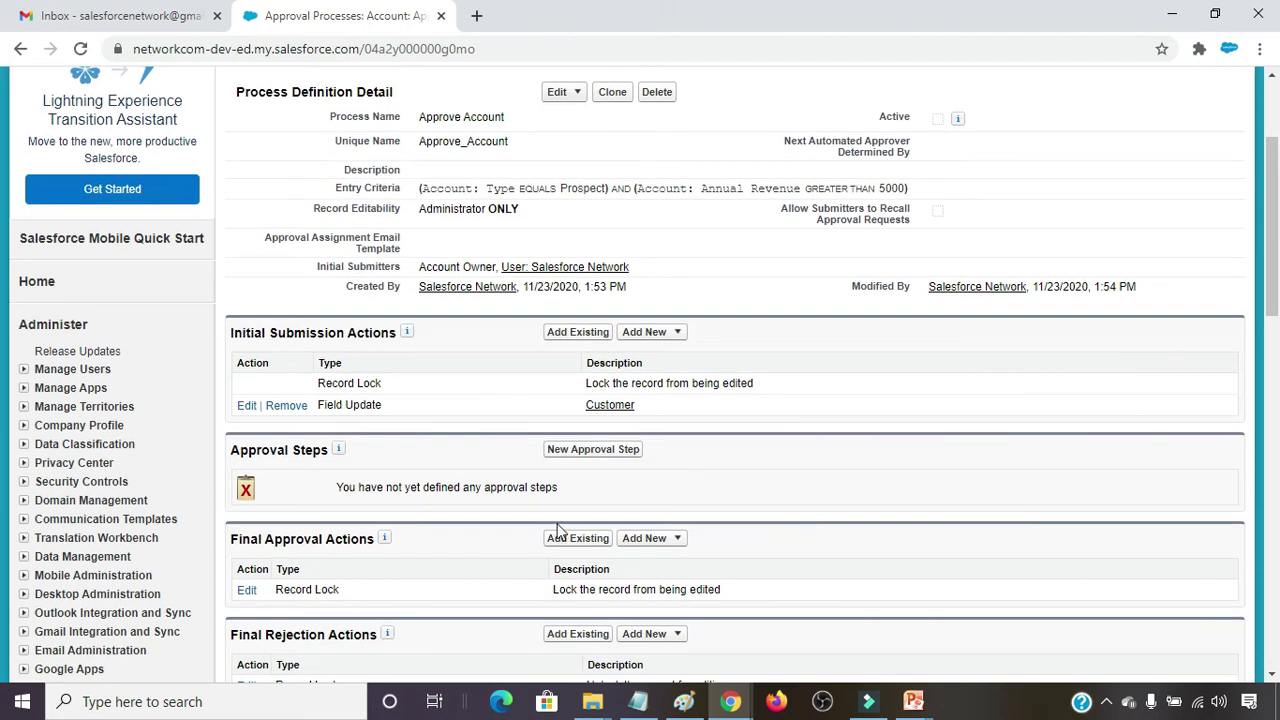
click(647, 635)
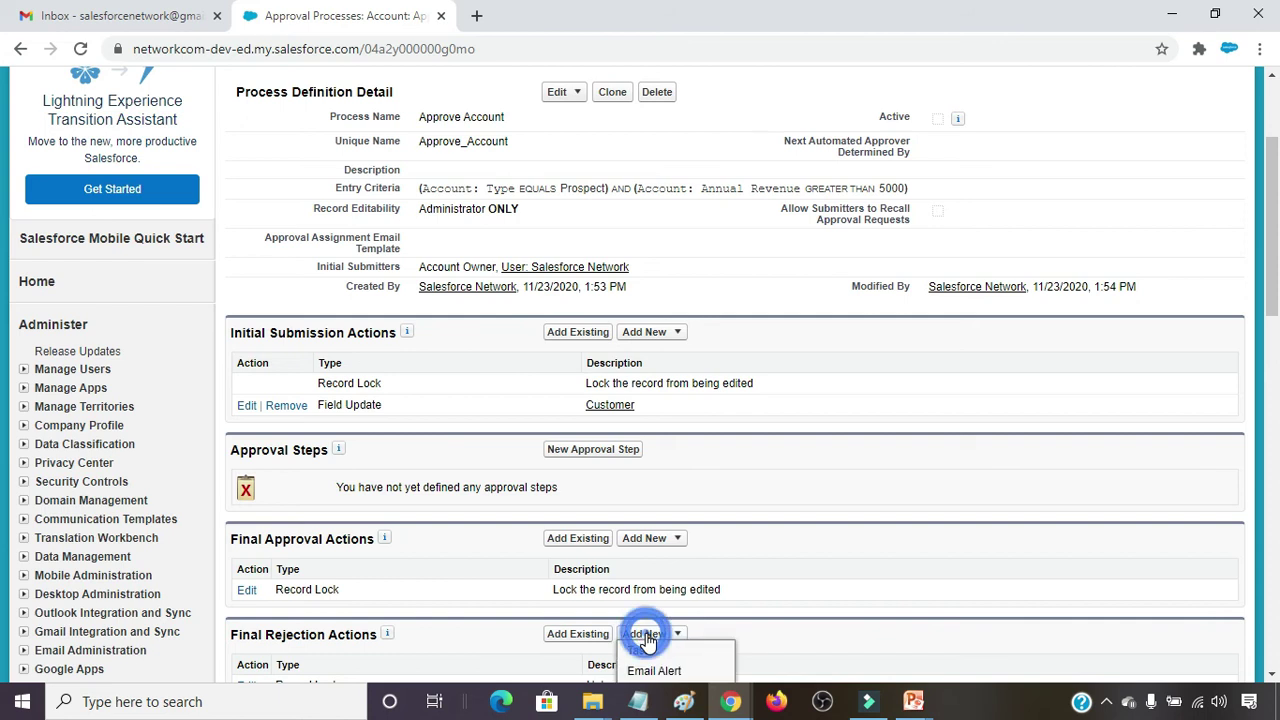
scroll(647, 640, down, 3)
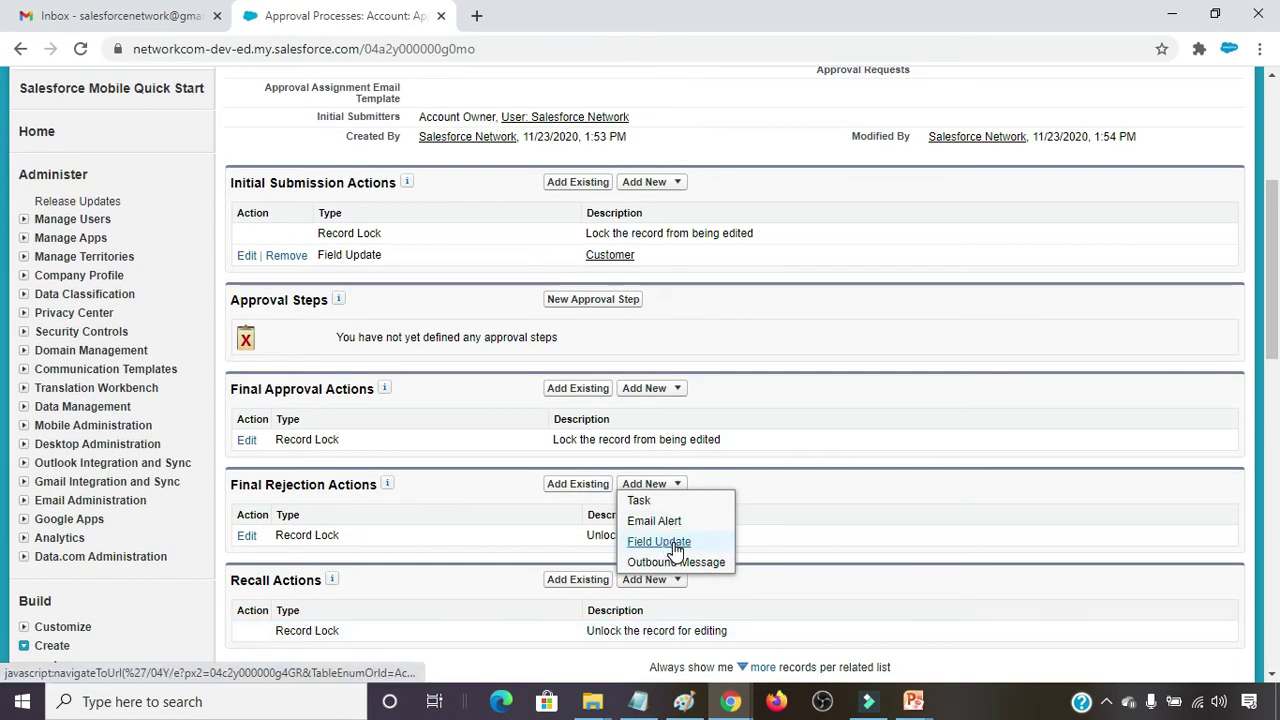
click(673, 542)
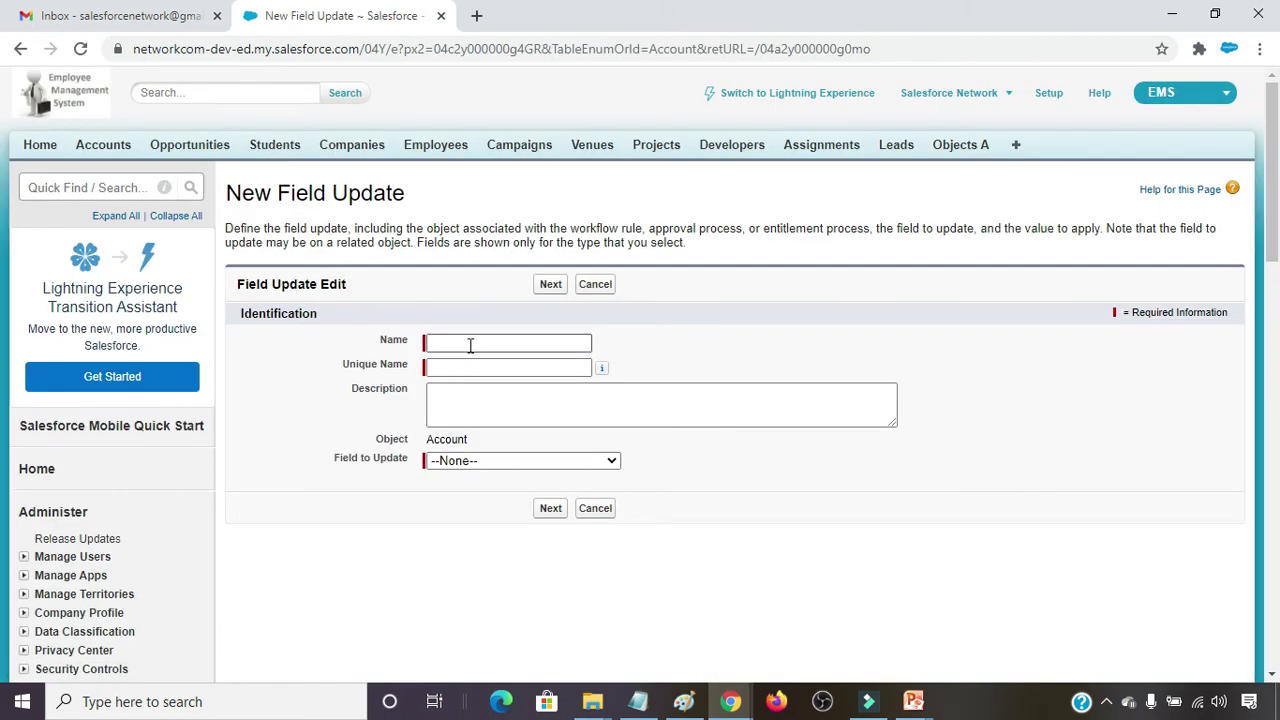
click(470, 345)
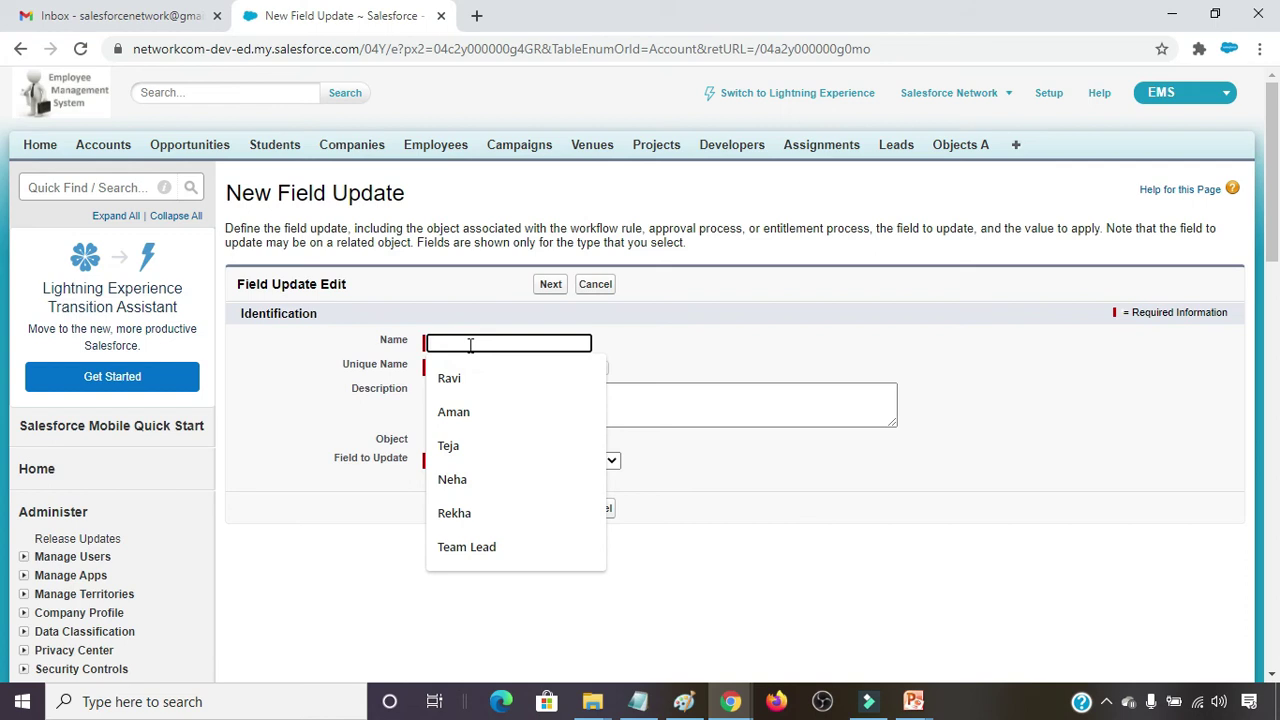
text(Prospe)
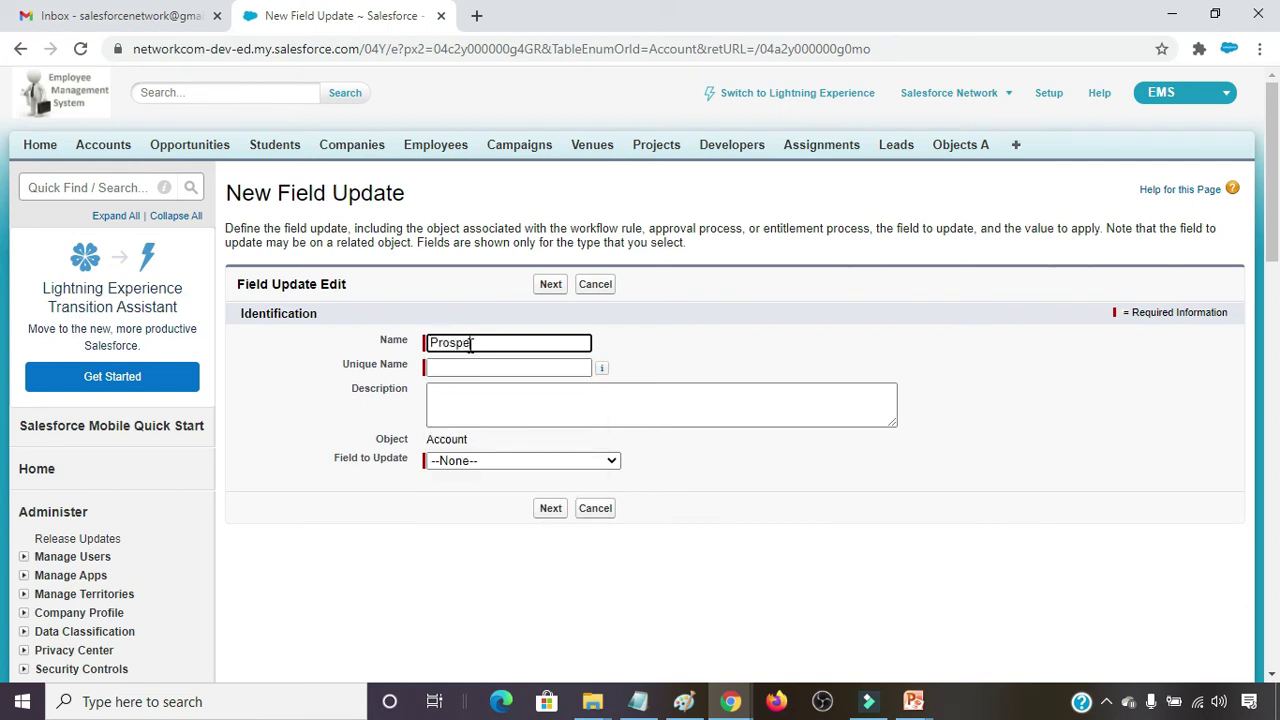
text(ct)
key(Tab)
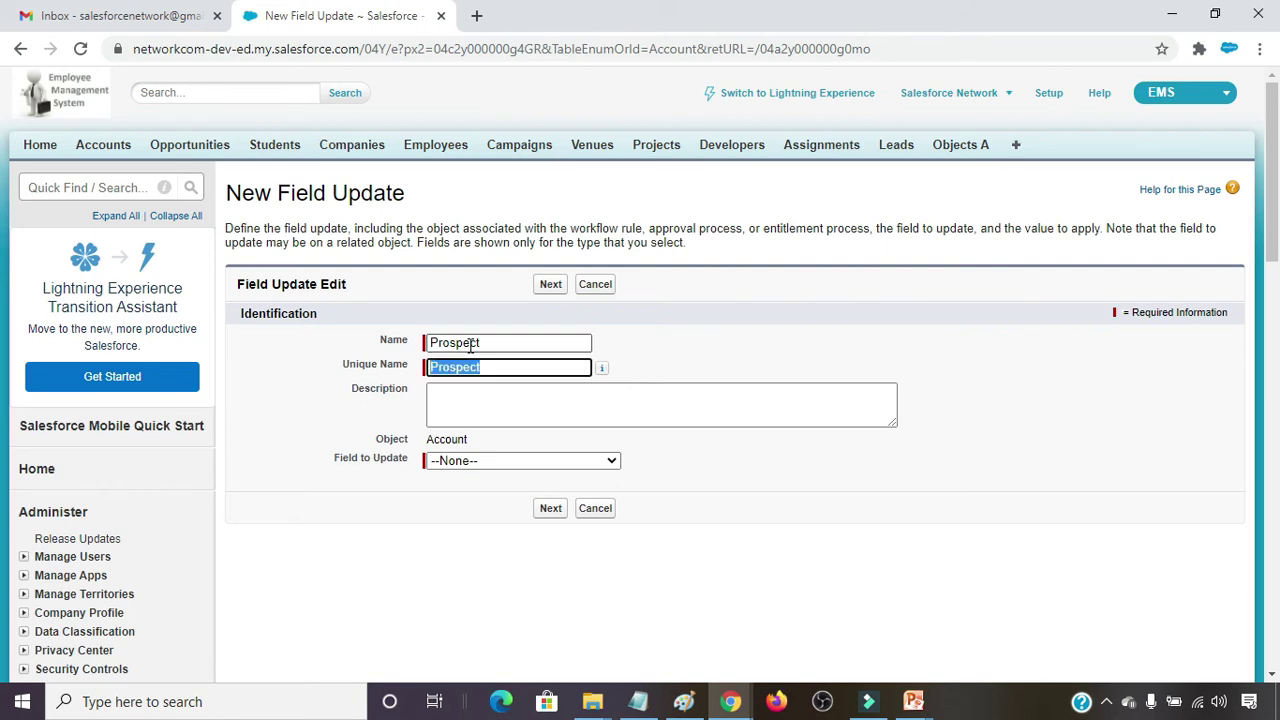
Make the Prospect field update set the Type field to the specific value Prospect, and save it.
click(596, 460)
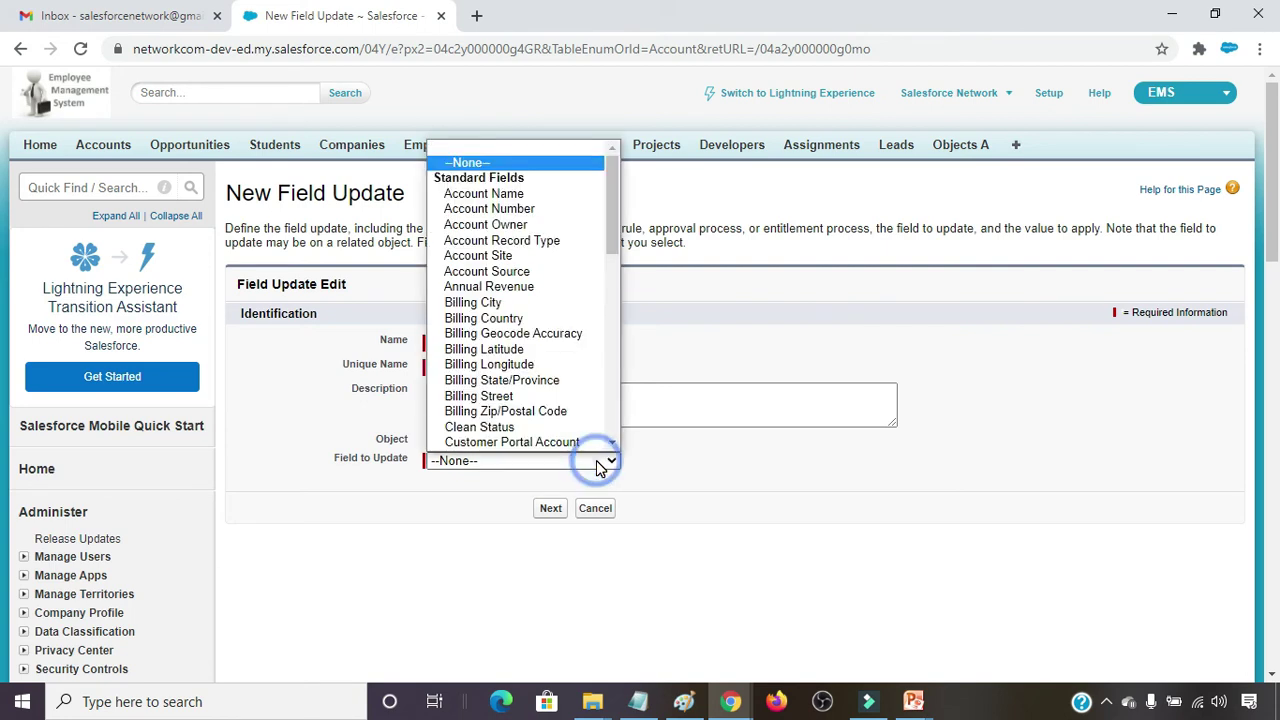
key(t)
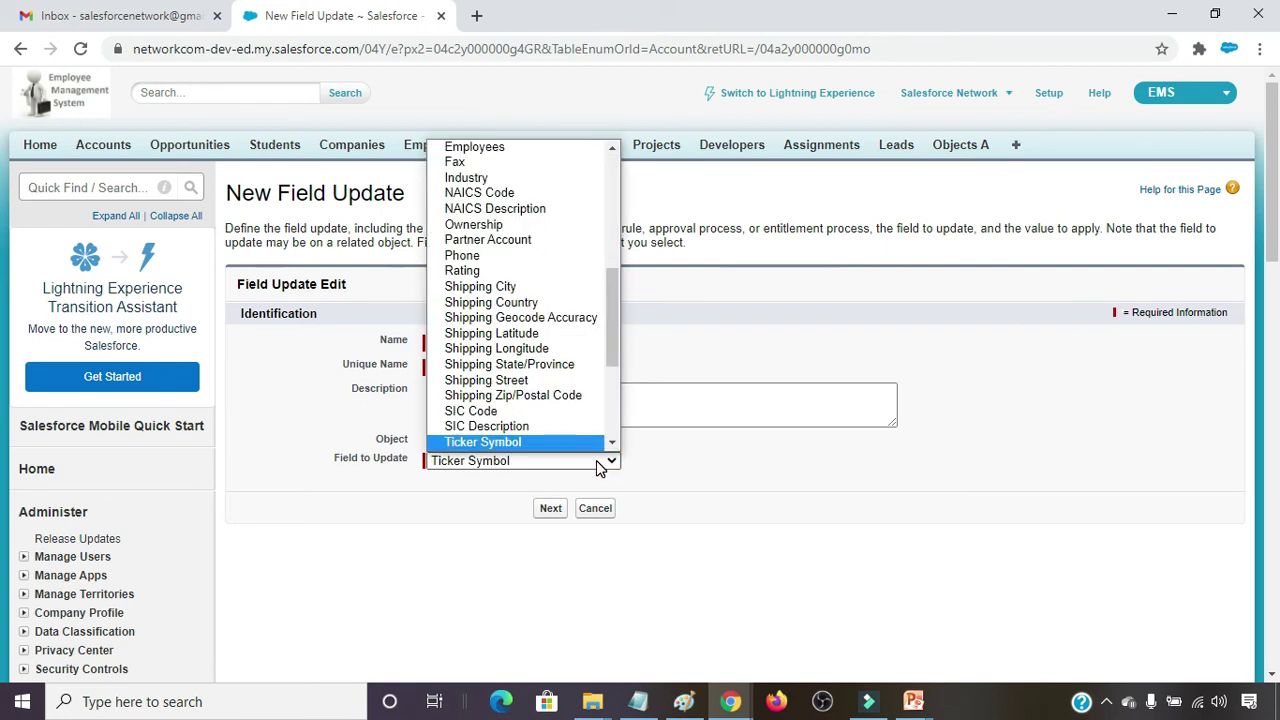
key(t)
key(t)
key(Return)
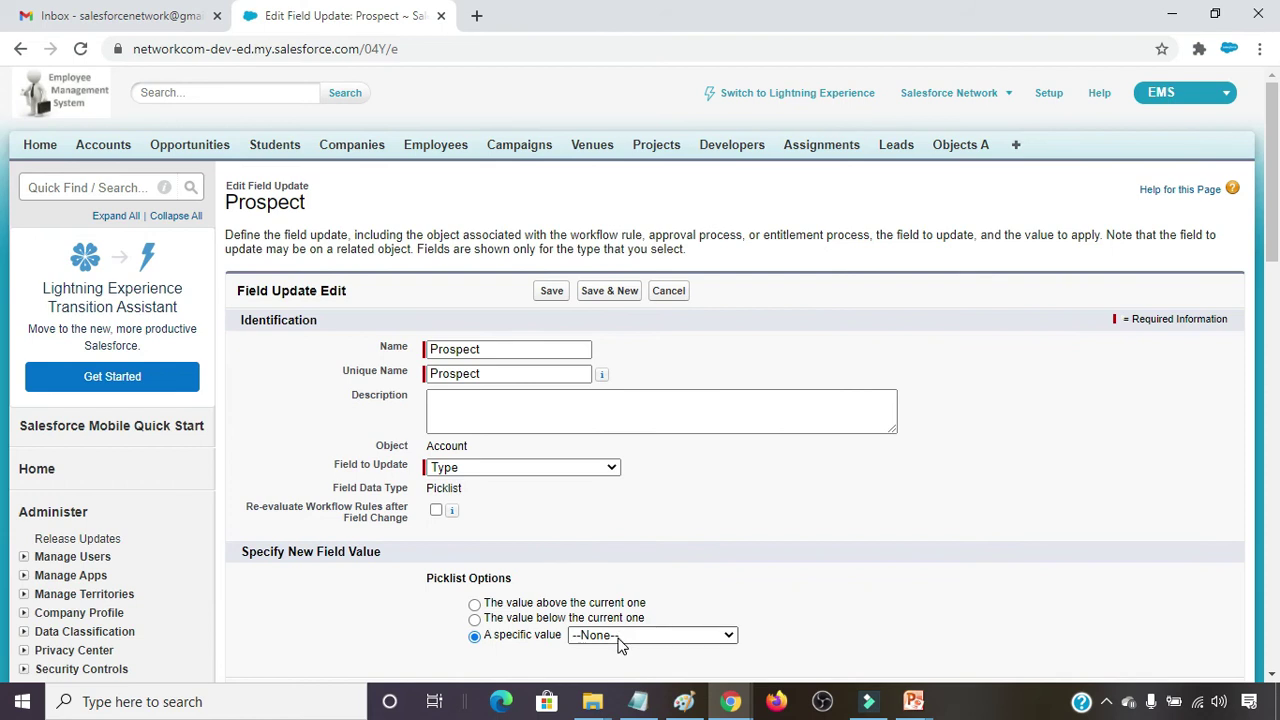
click(618, 636)
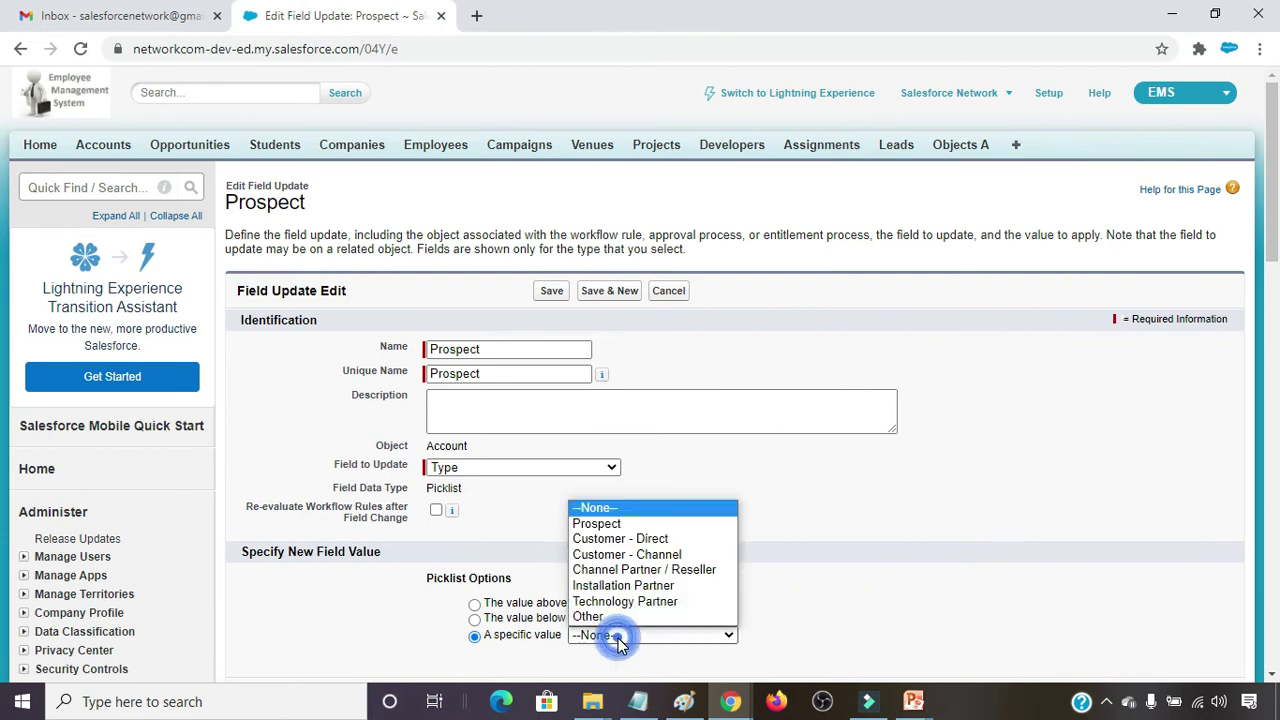
click(607, 525)
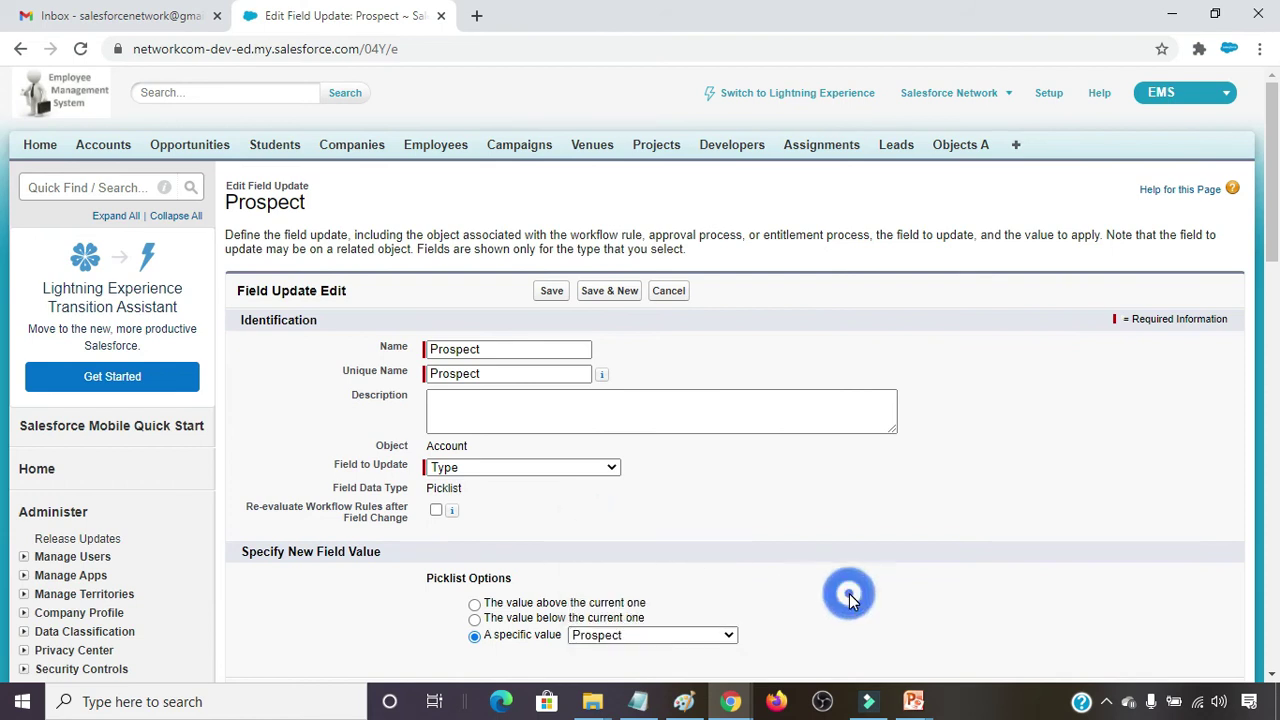
scroll(849, 595, down, 1)
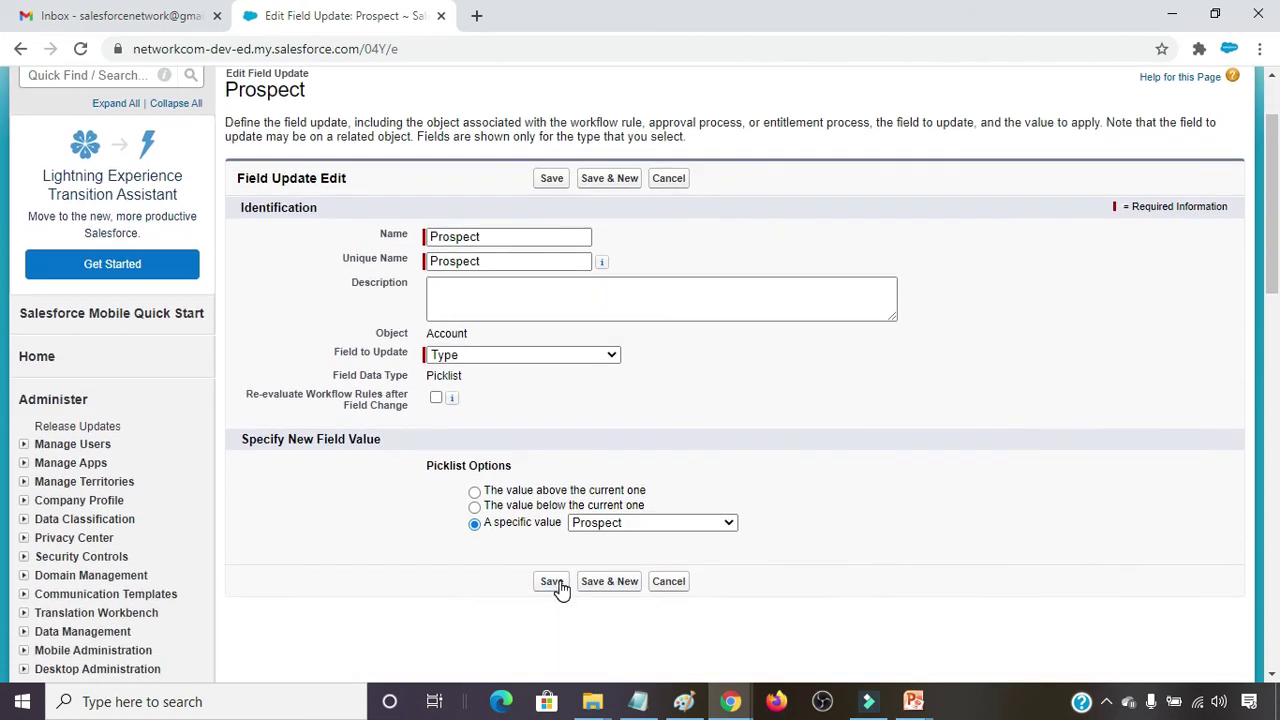
click(559, 585)
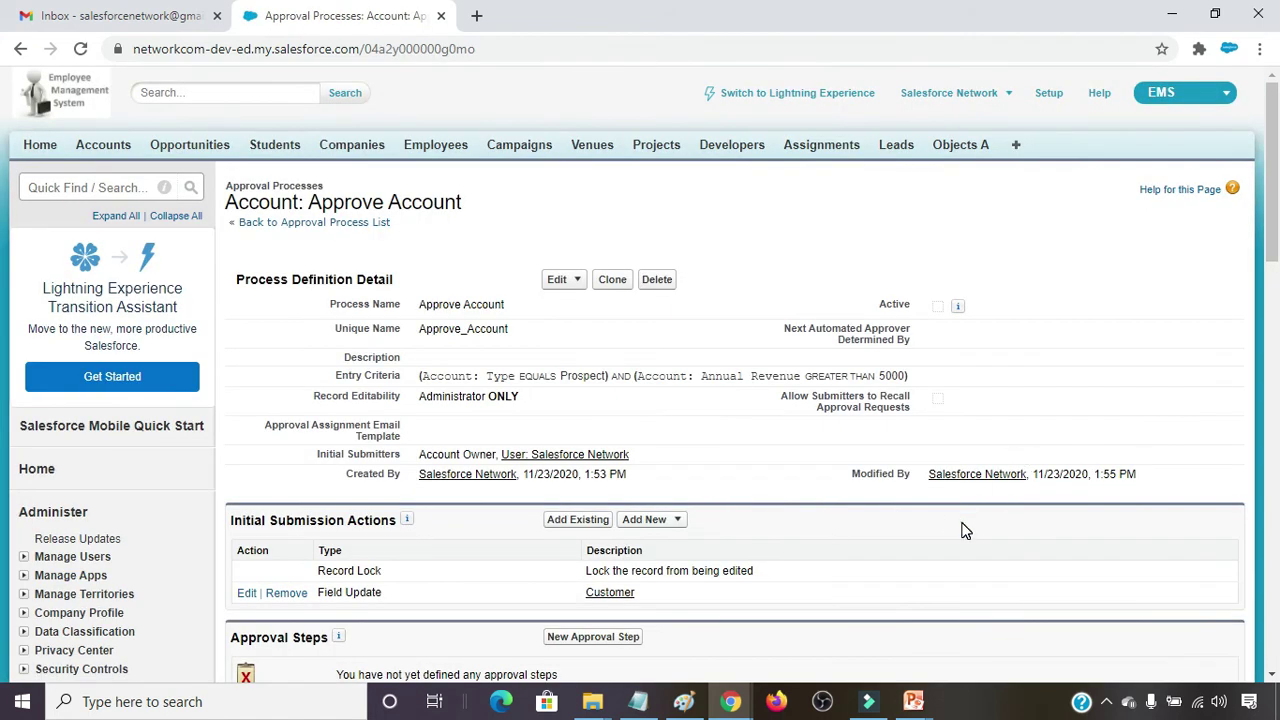
Start a new approval step named Approve, keep its default step number, and proceed to the step criteria.
scroll(960, 525, down, 4)
click(606, 264)
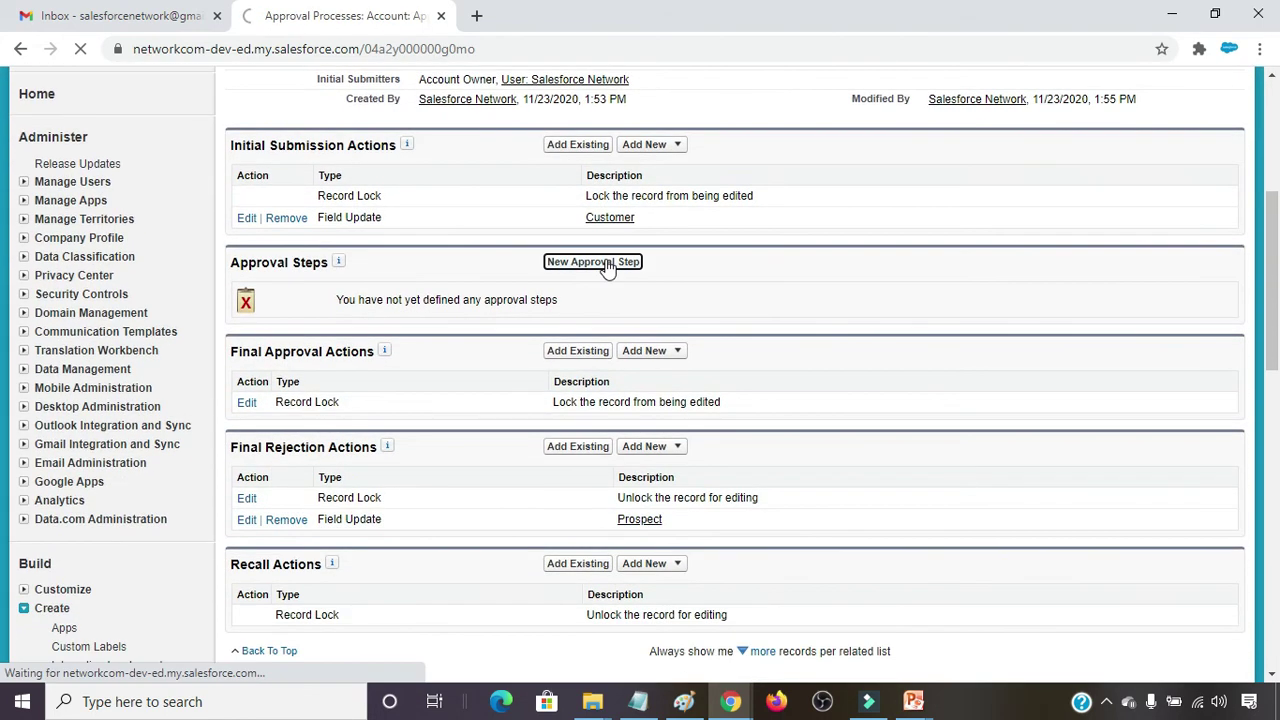
click(526, 400)
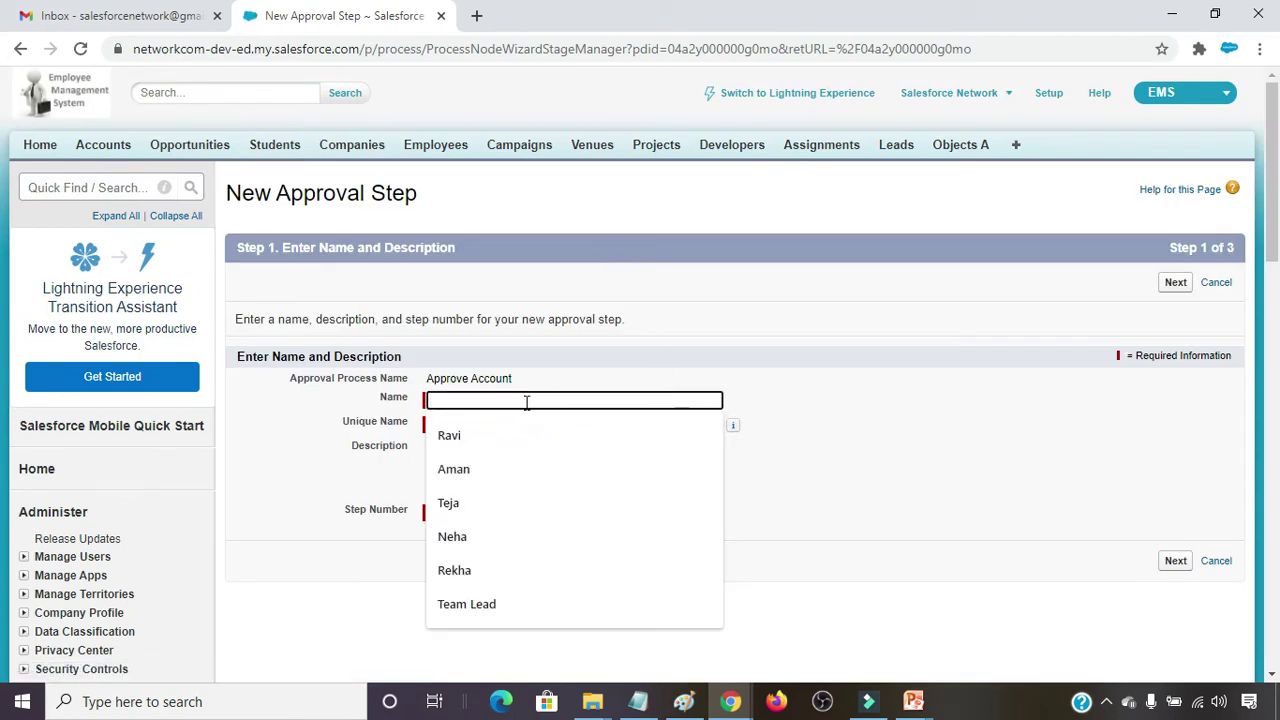
text(A)
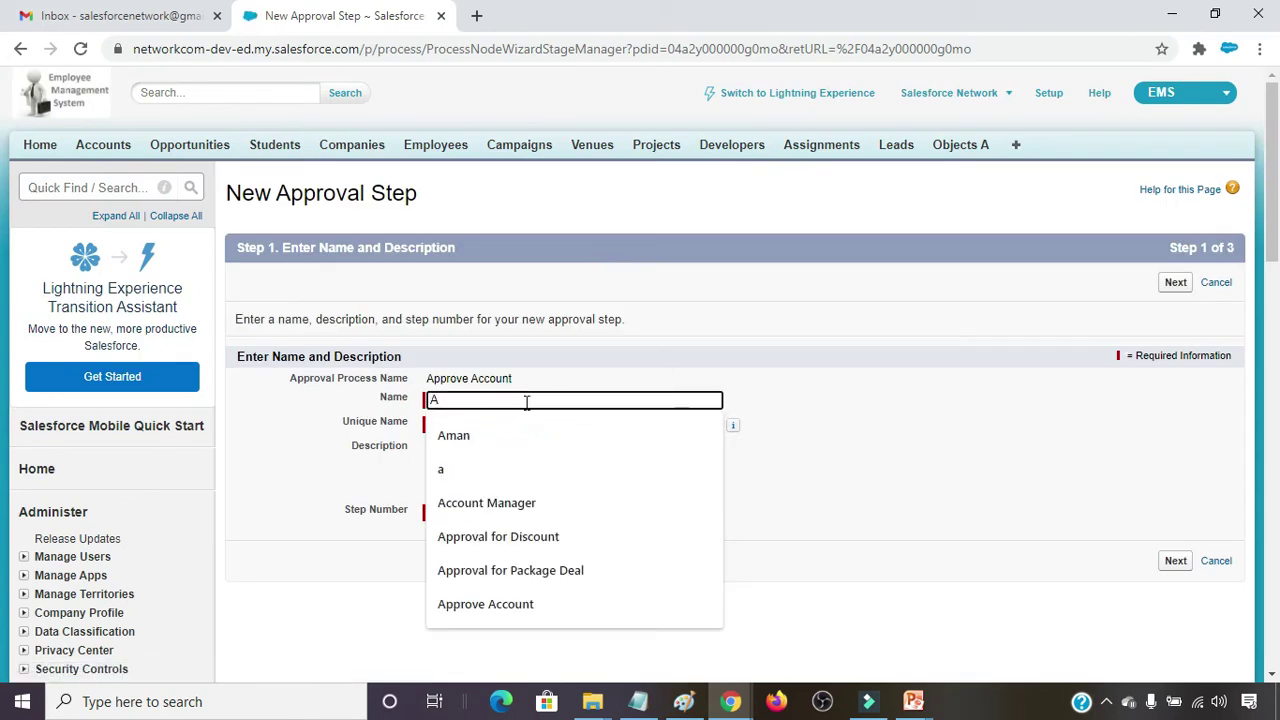
text(pprove)
key(Tab)
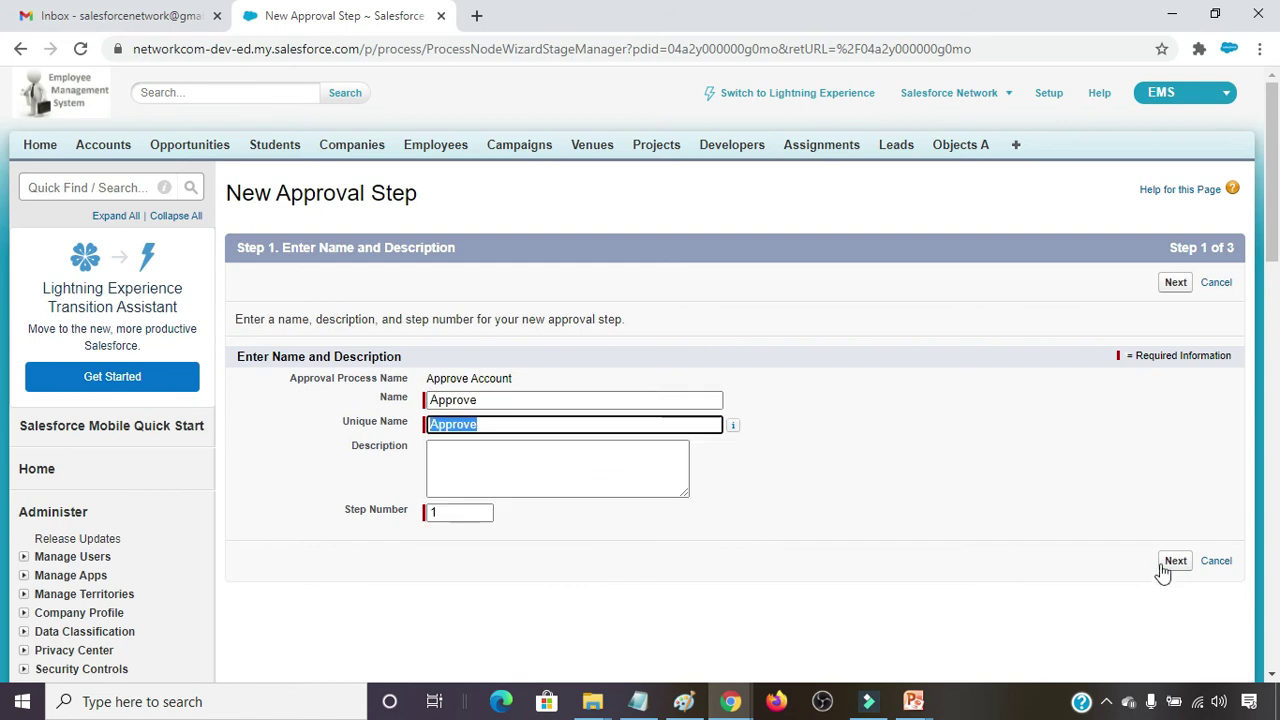
click(1177, 561)
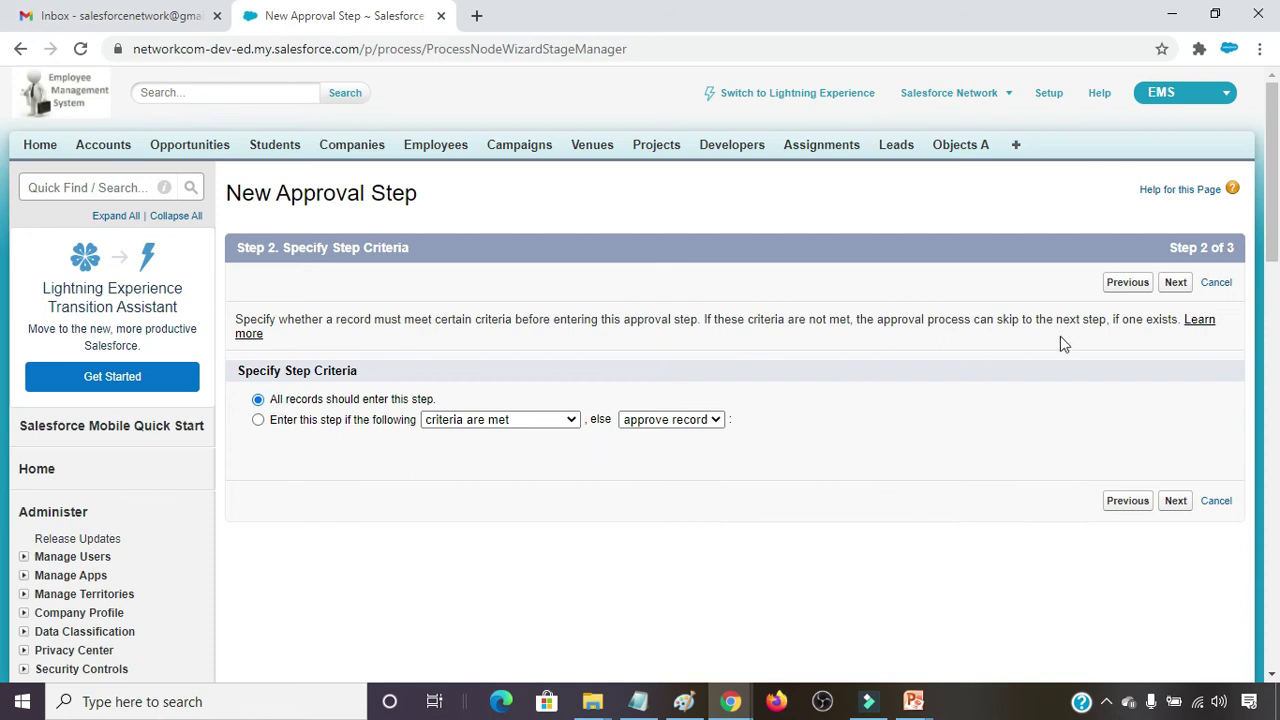
Let all records enter the step with a manually chosen approver, save it, and return to the process detail page without adding step actions.
click(1177, 284)
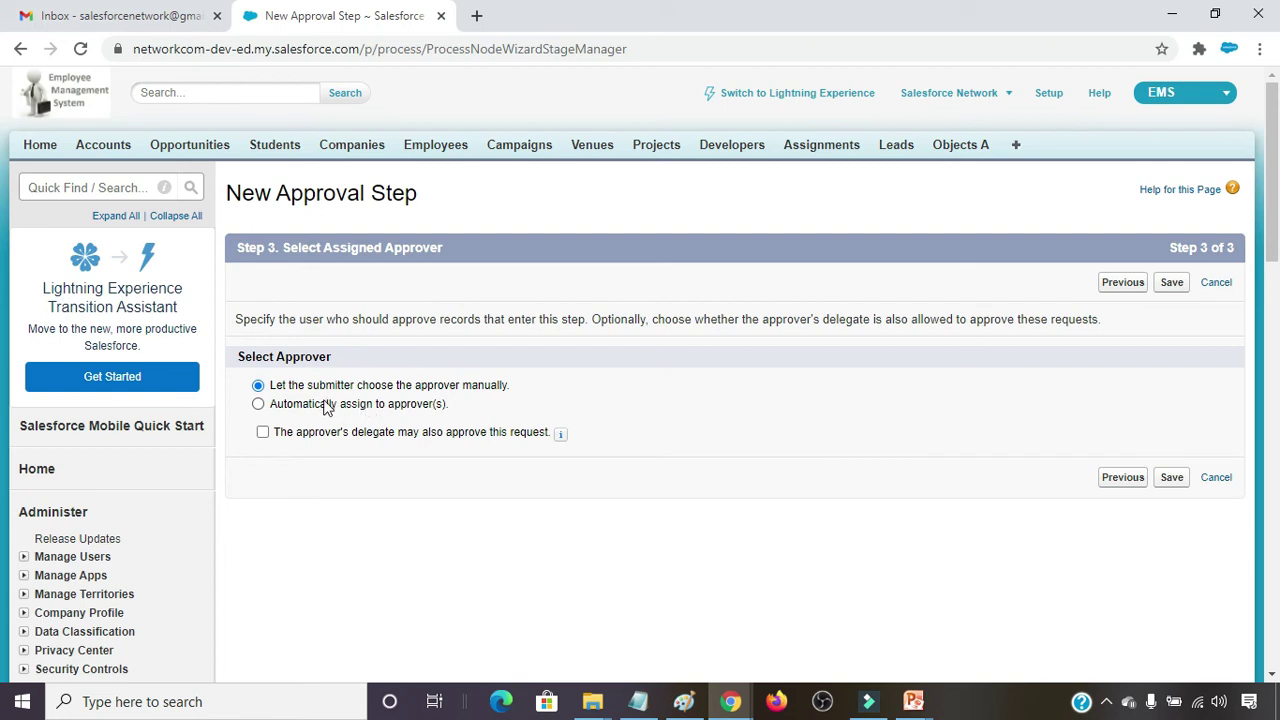
click(1172, 283)
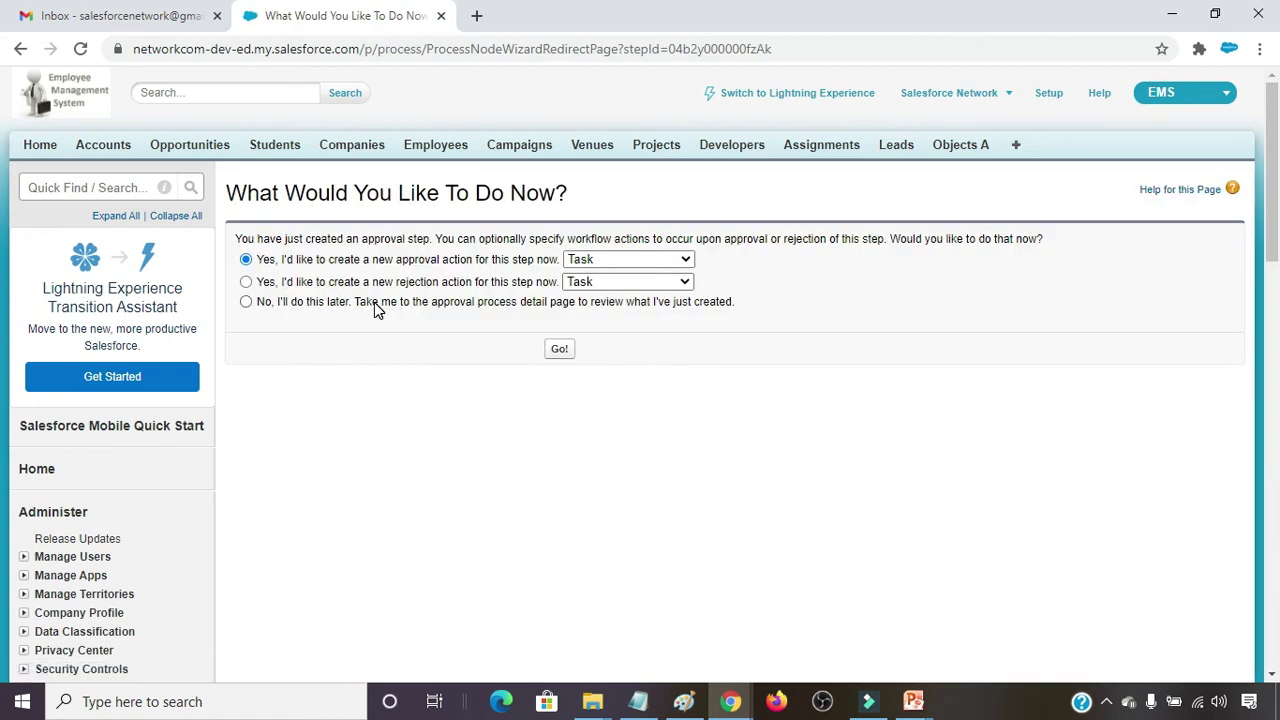
click(325, 300)
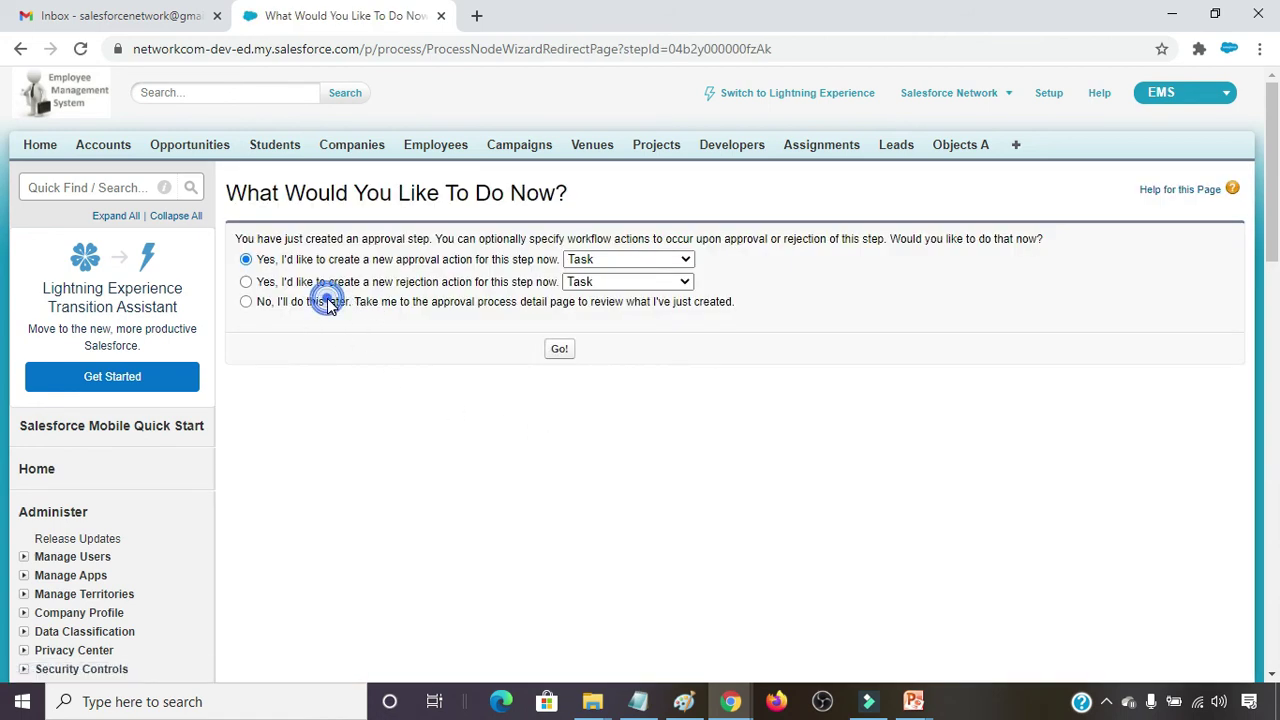
click(560, 350)
Activate the Approve Account approval process and go to the Accounts home page.
click(704, 279)
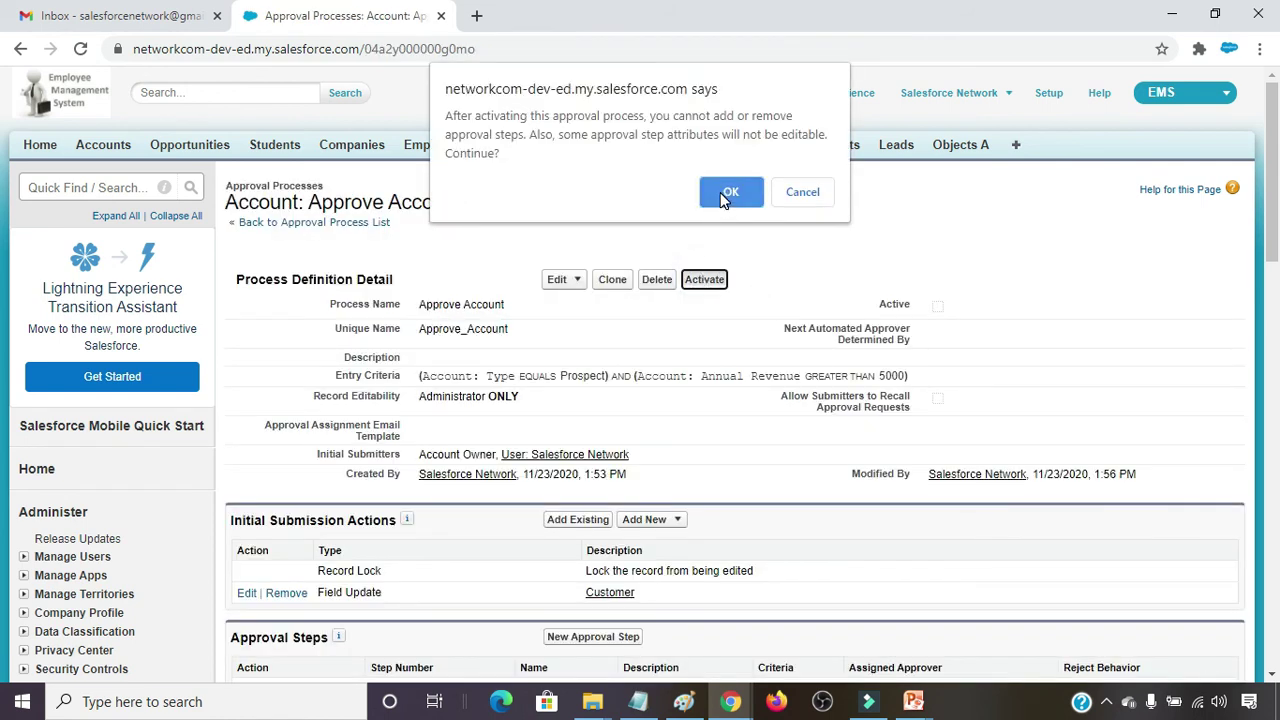
click(728, 194)
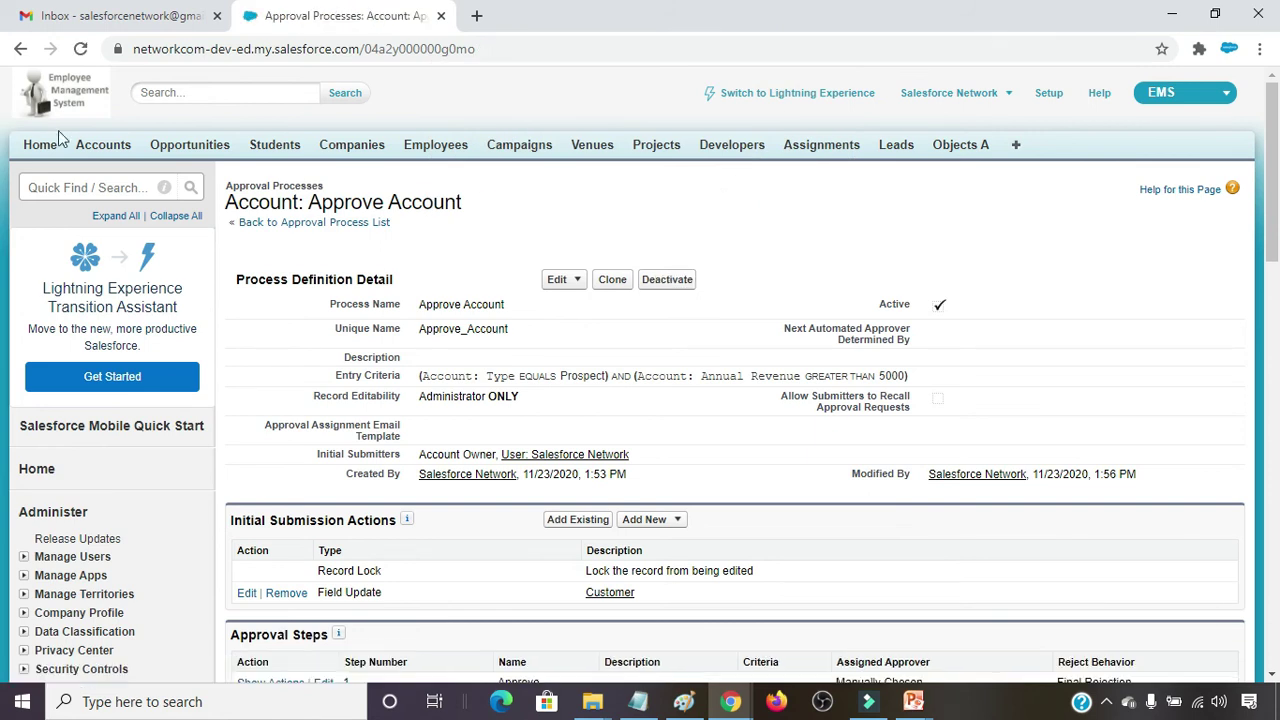
click(103, 147)
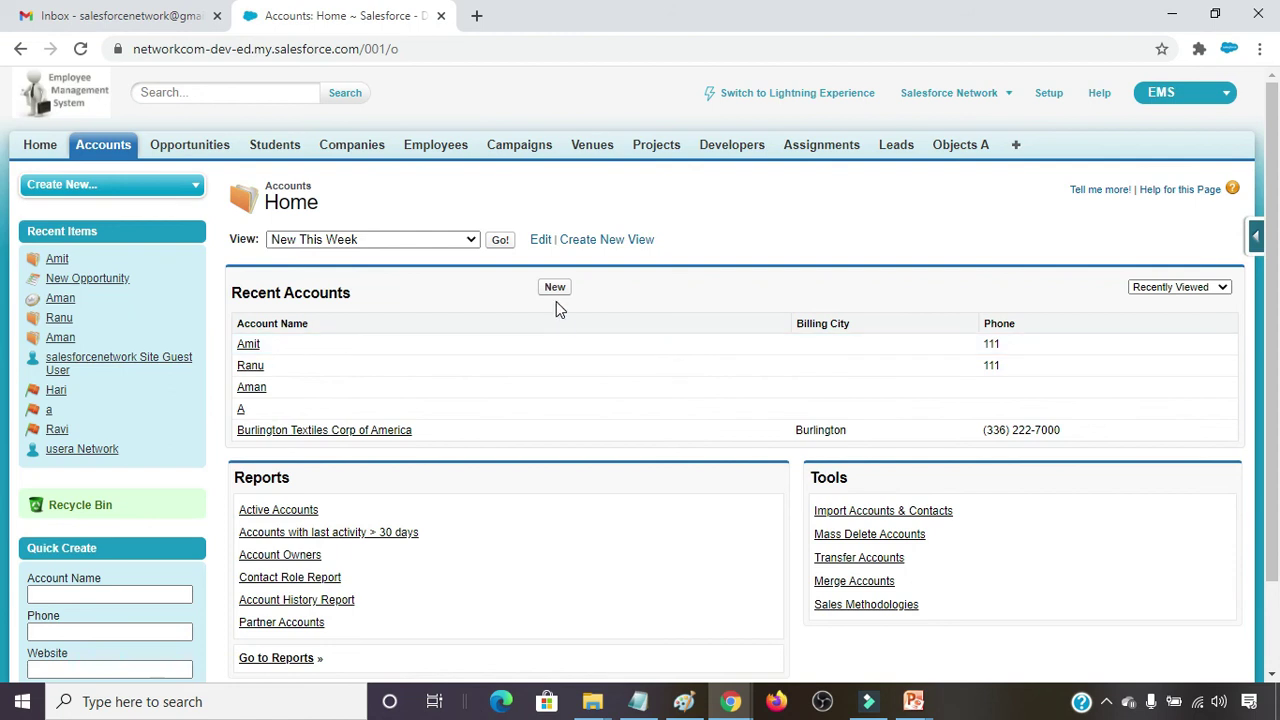
Create and save a new account with a first name as its Account Name, Type set to Prospect and Annual Revenue 6000.
click(557, 289)
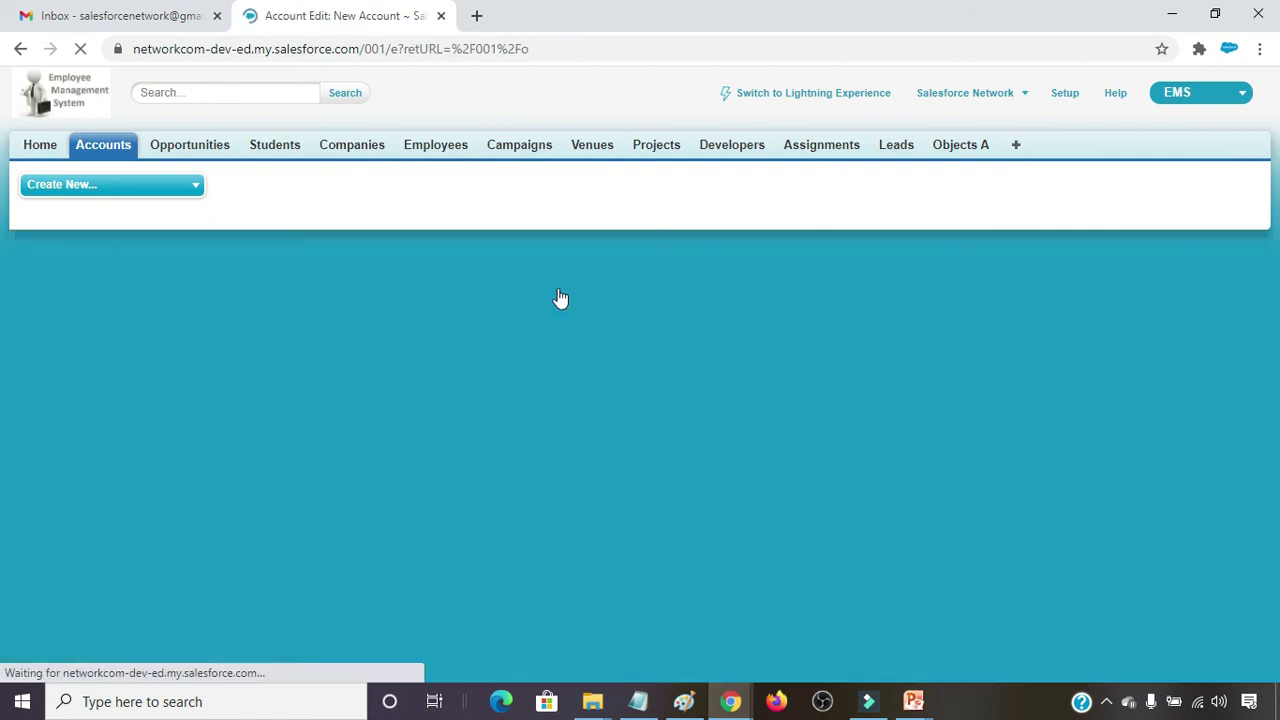
click(452, 336)
text(Rohit)
click(502, 437)
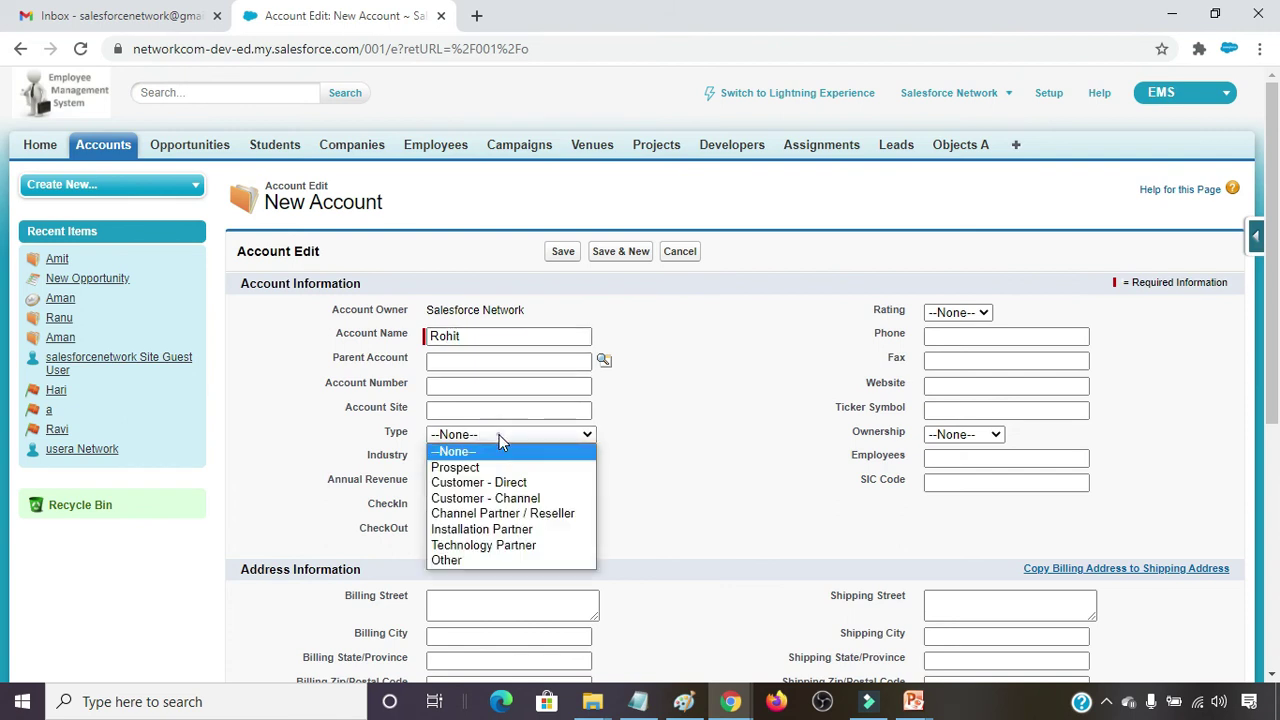
click(465, 468)
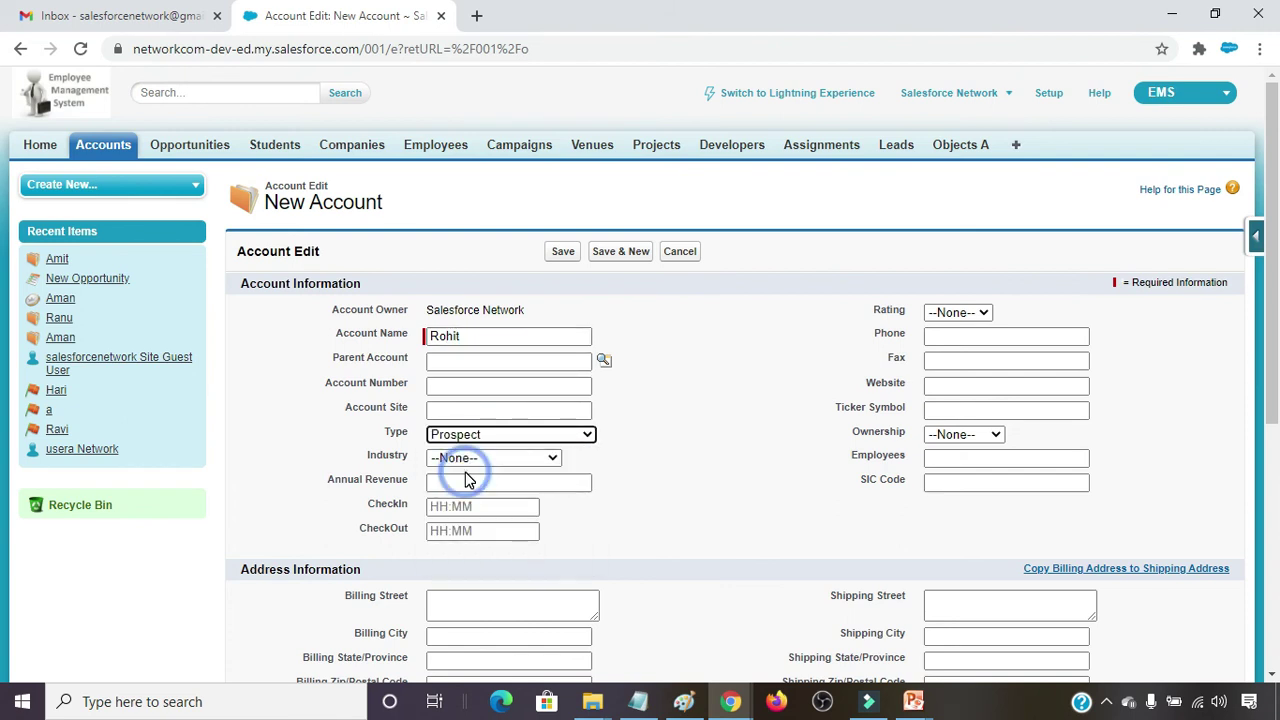
click(458, 480)
text(6000)
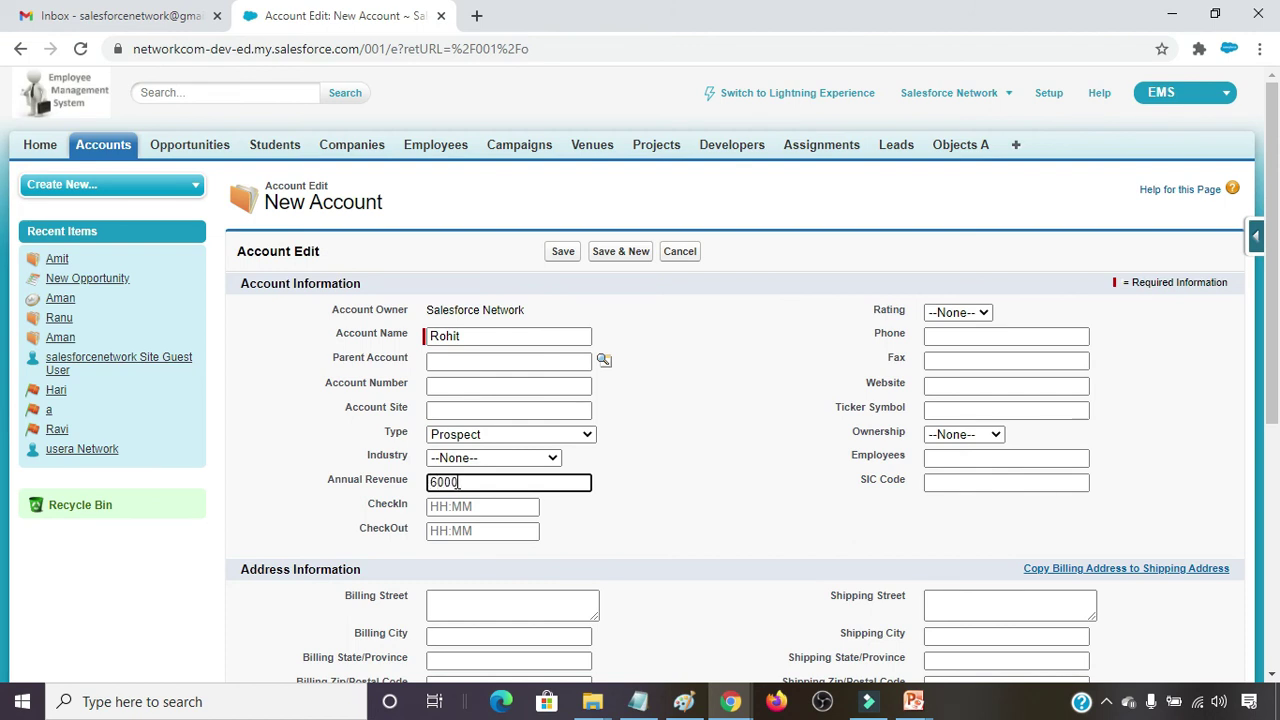
click(563, 253)
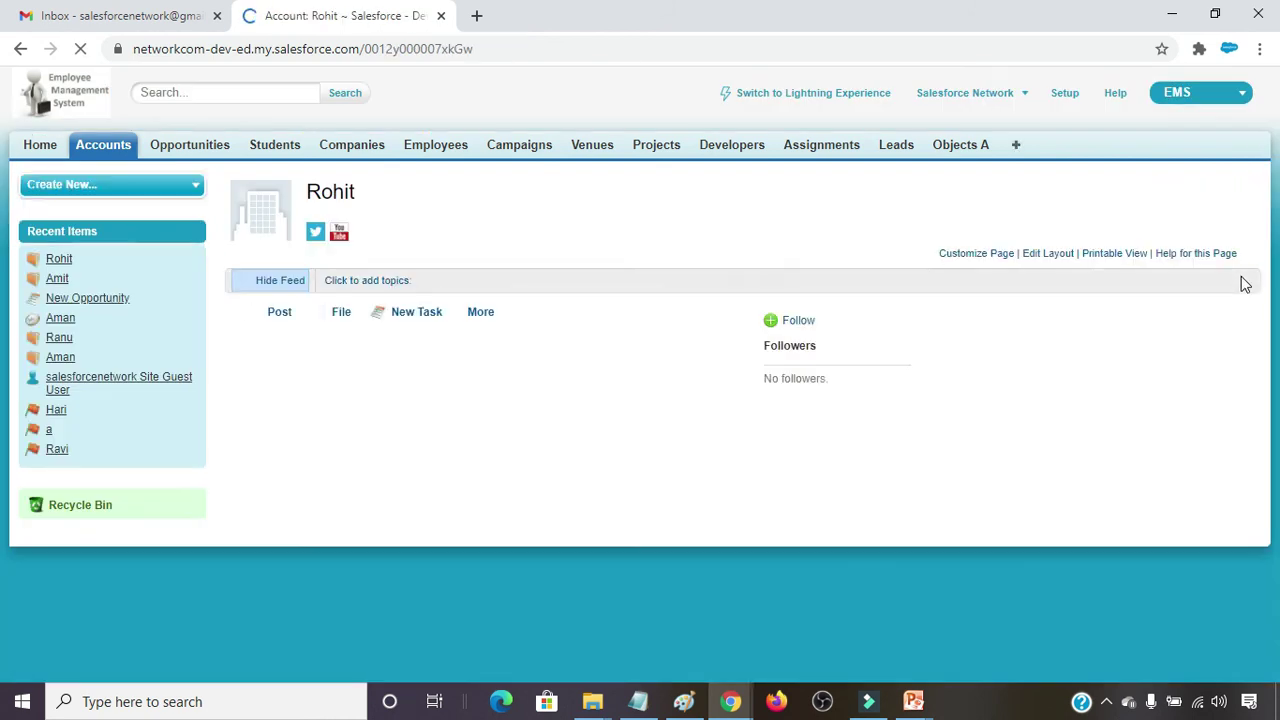
Submit the new account for approval, choosing the user Salesforce Network as the next approver.
drag(1277, 181, 1277, 312)
click(812, 165)
click(733, 202)
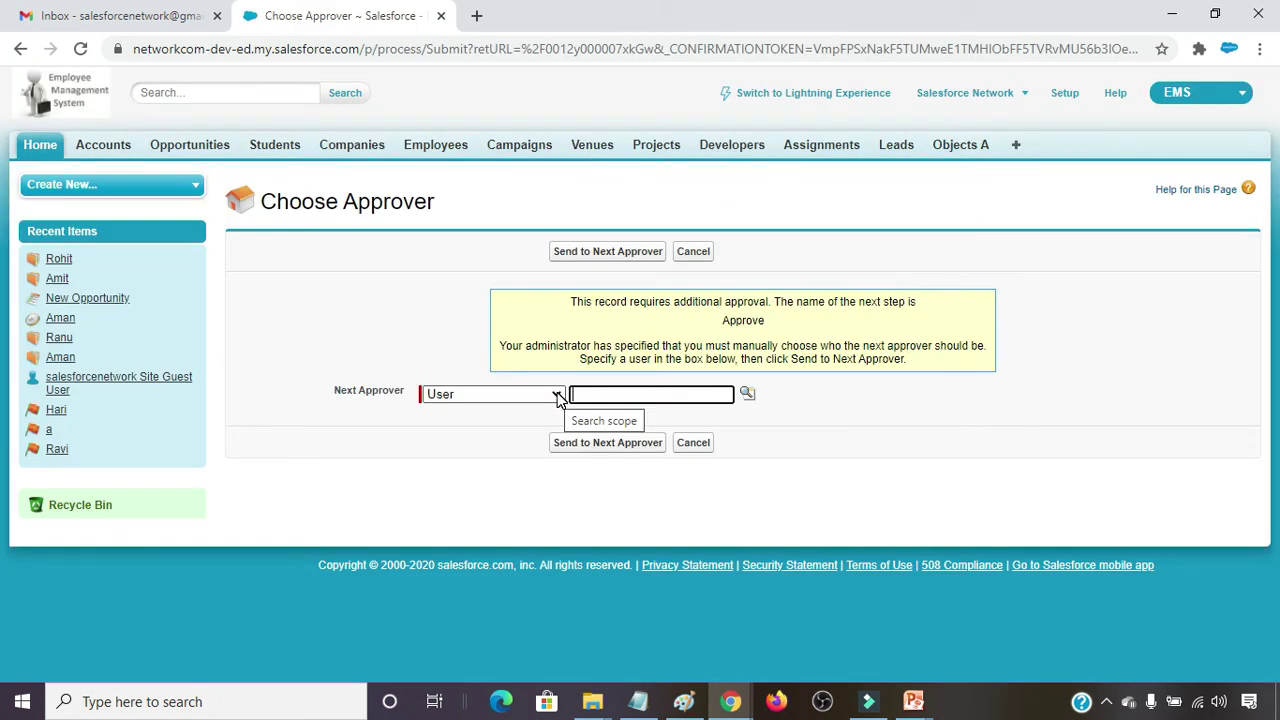
click(556, 395)
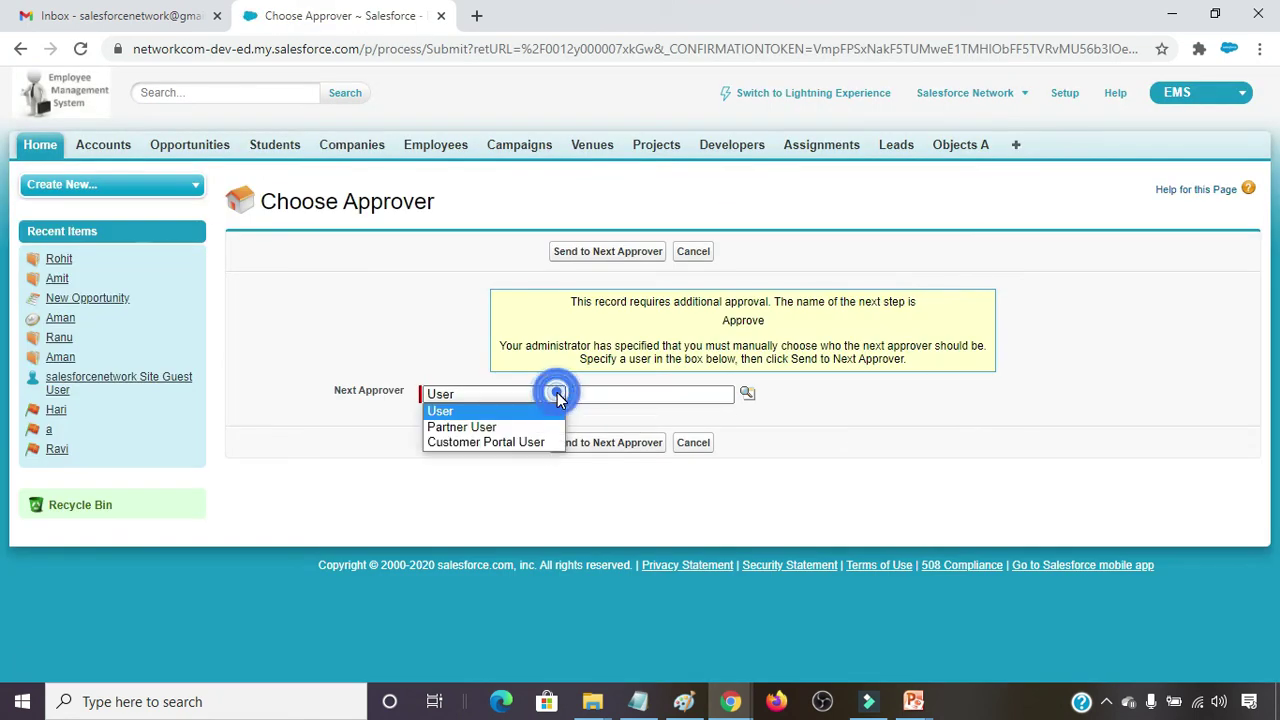
click(458, 411)
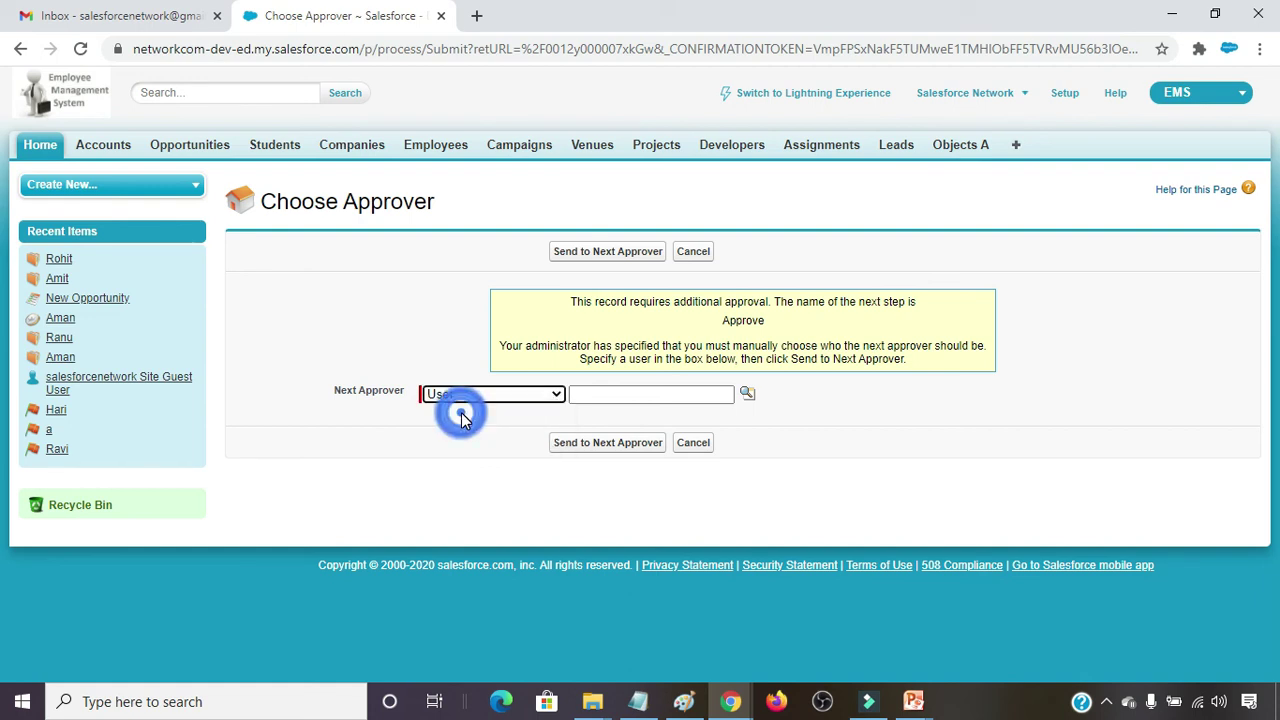
click(748, 396)
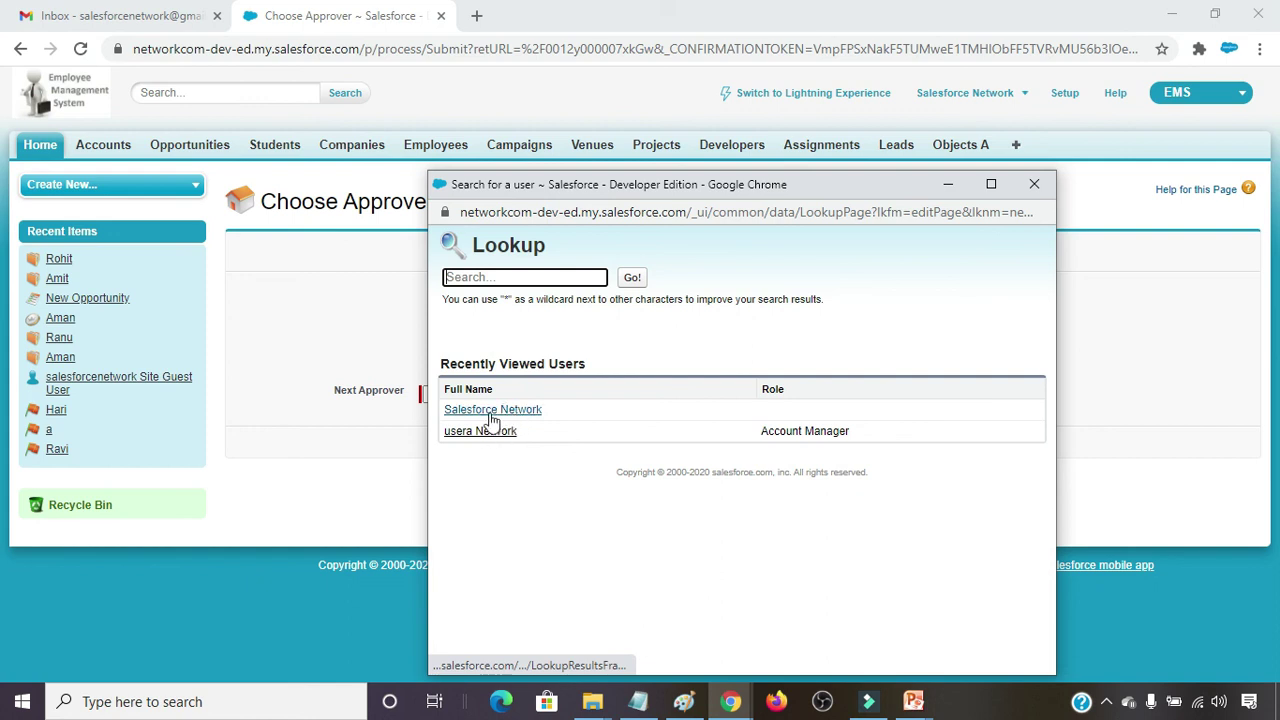
click(500, 410)
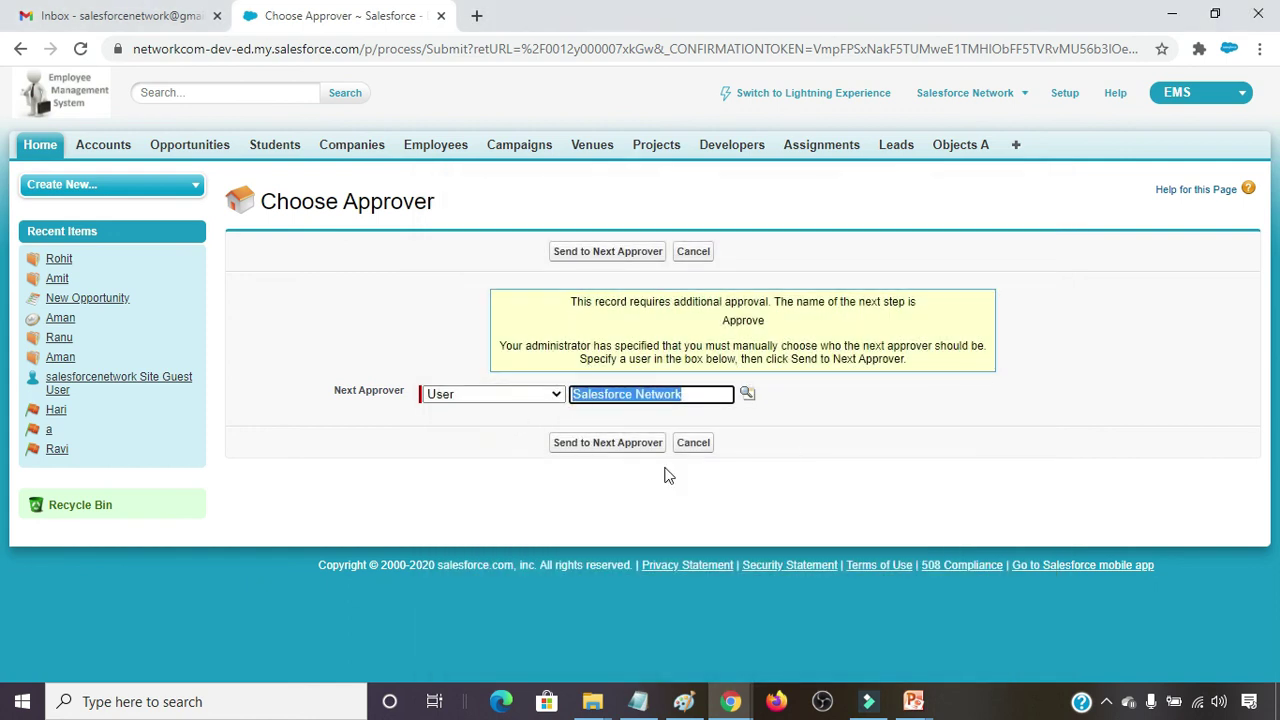
click(611, 446)
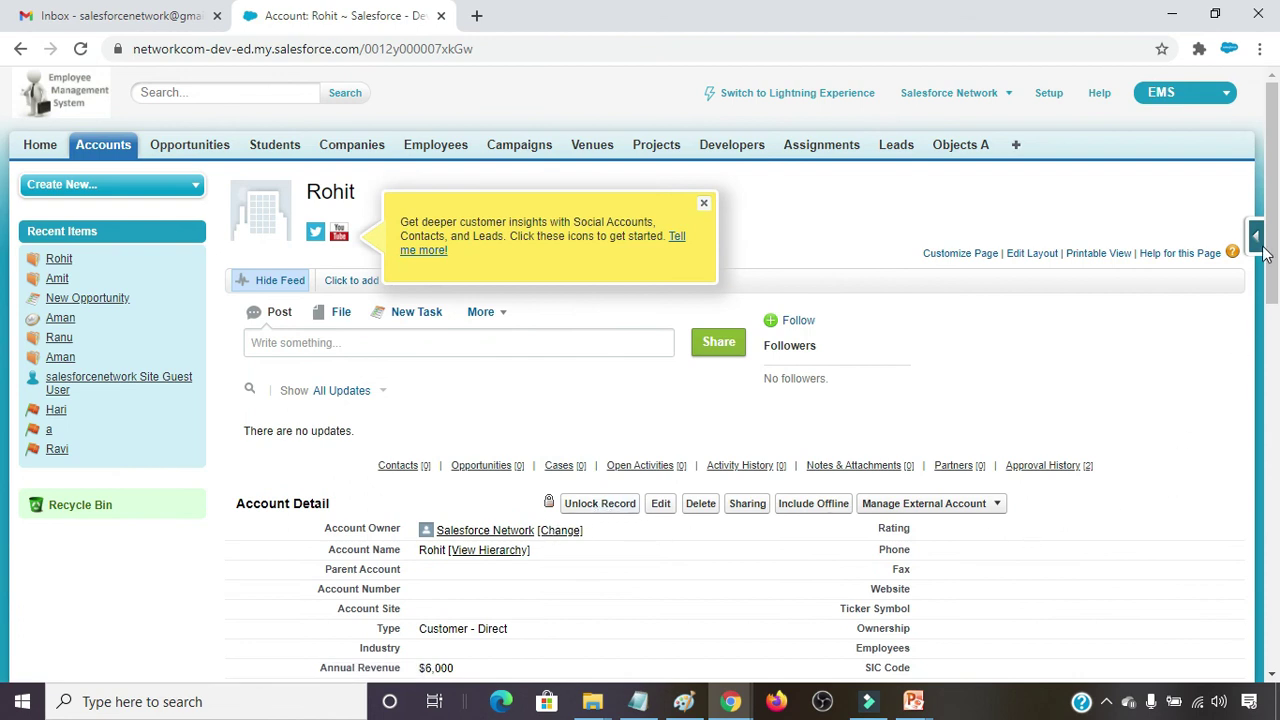
Approve the account's pending approval request with the comment Done, and review the record's Approval History.
drag(1272, 262, 1276, 614)
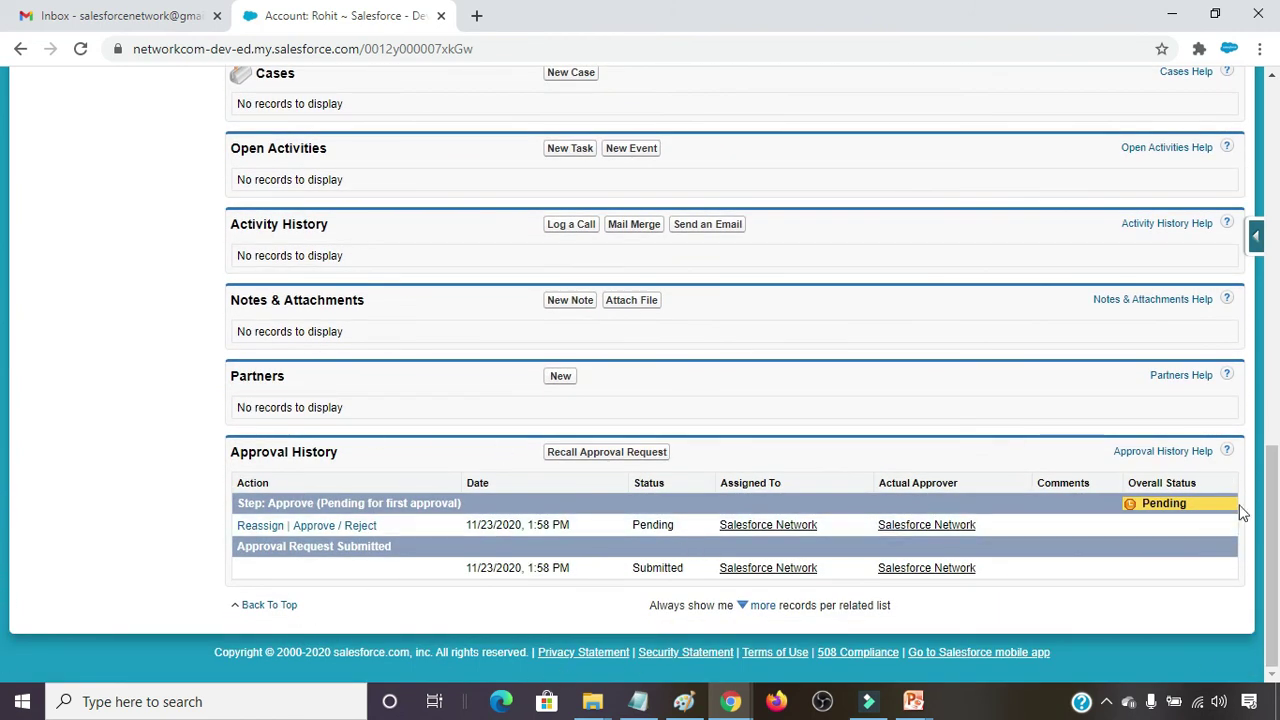
click(311, 527)
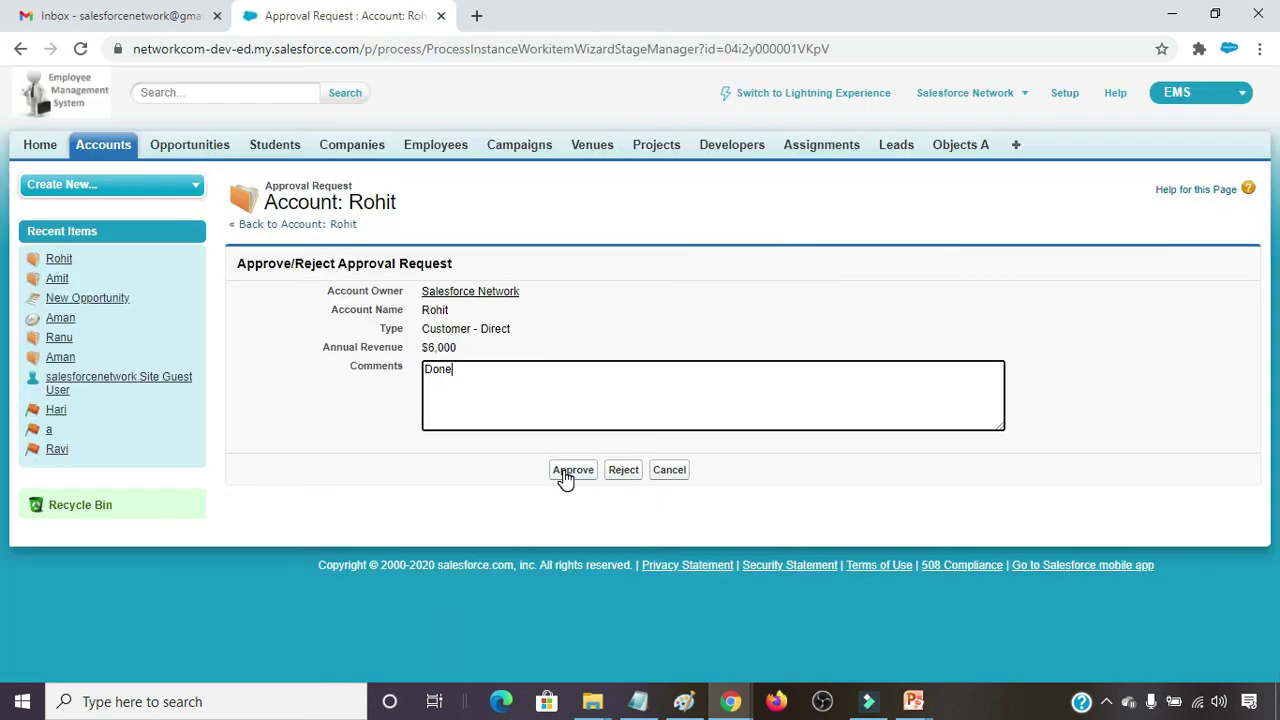
click(566, 472)
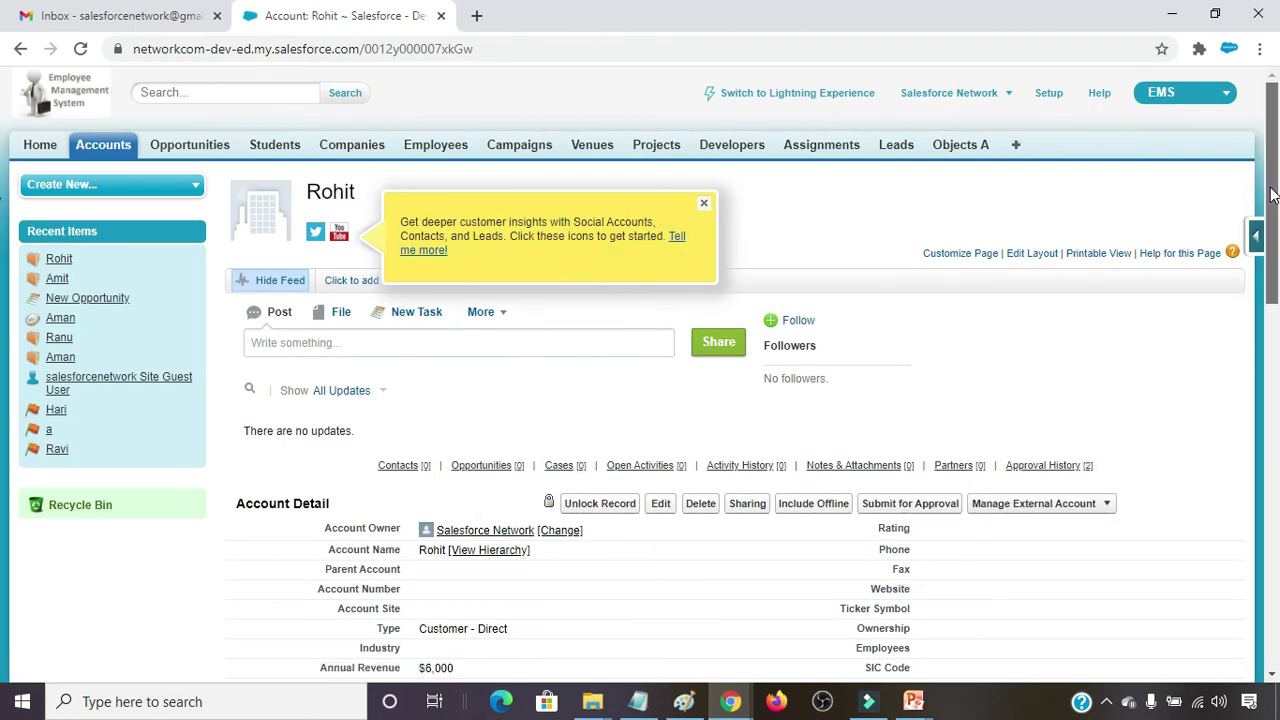
scroll(2, 394, down, 7)
scroll(2, 453, down, 1)
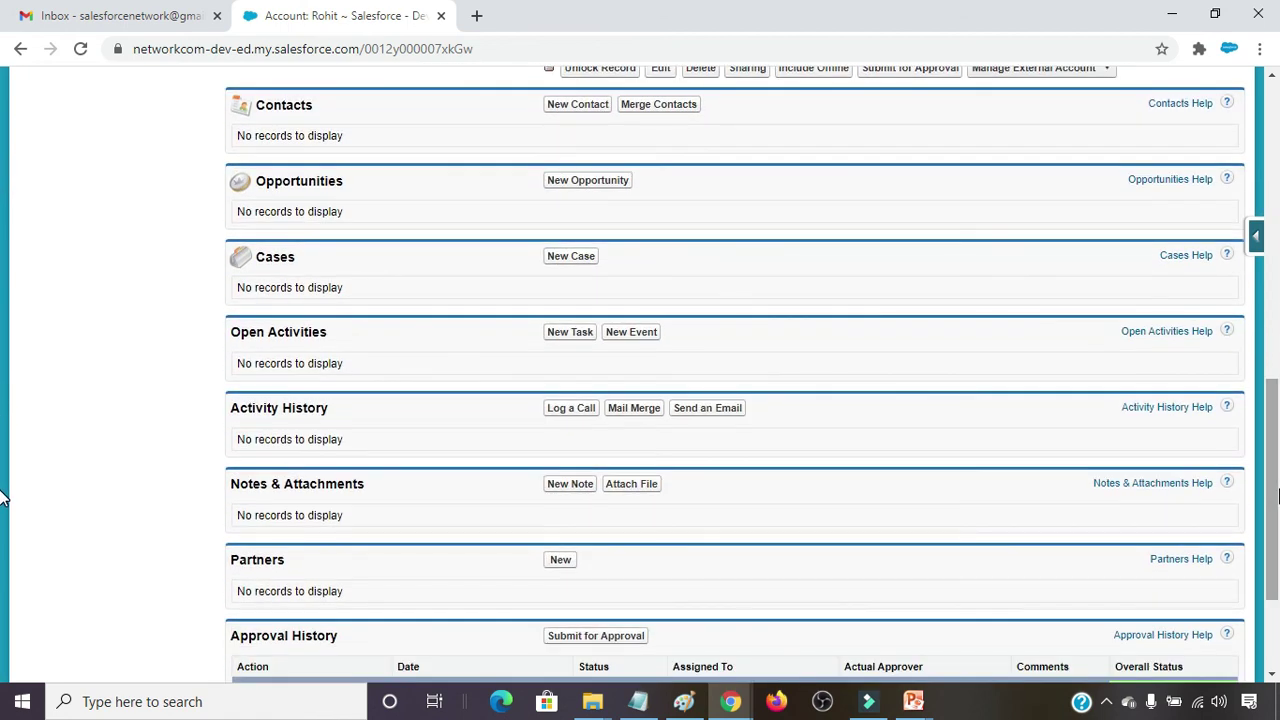
scroll(2, 520, down, 2)
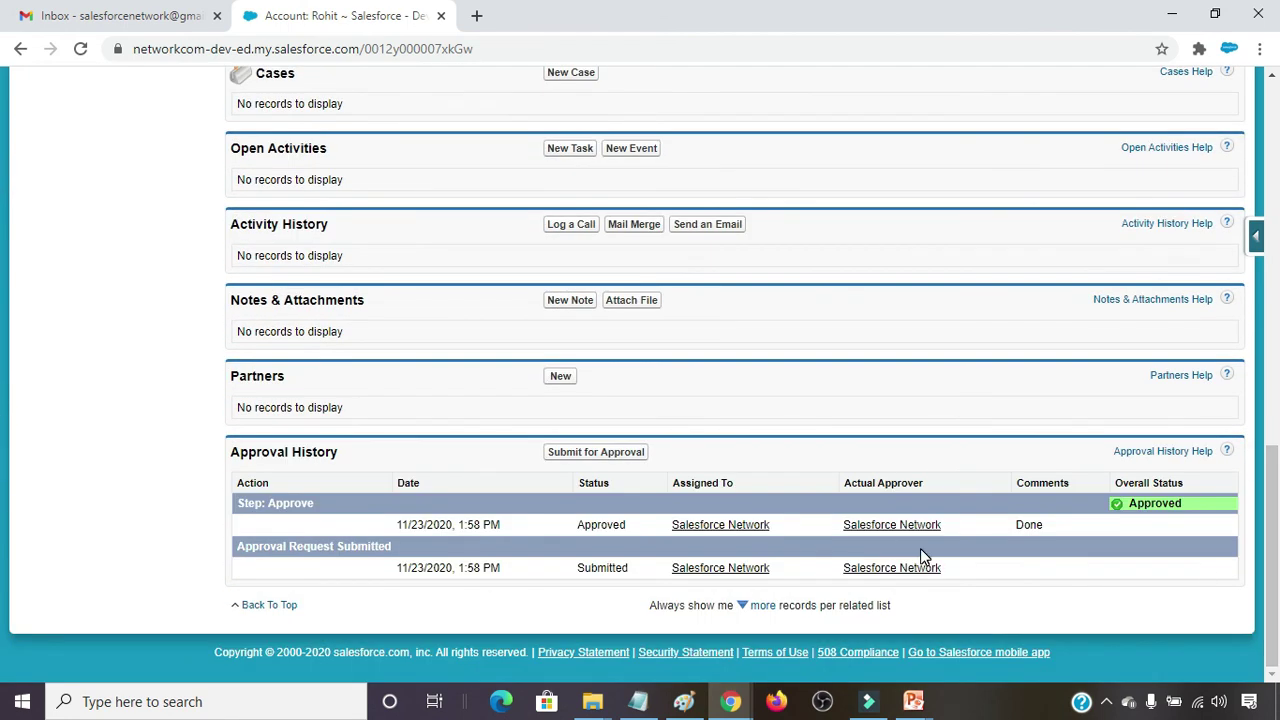